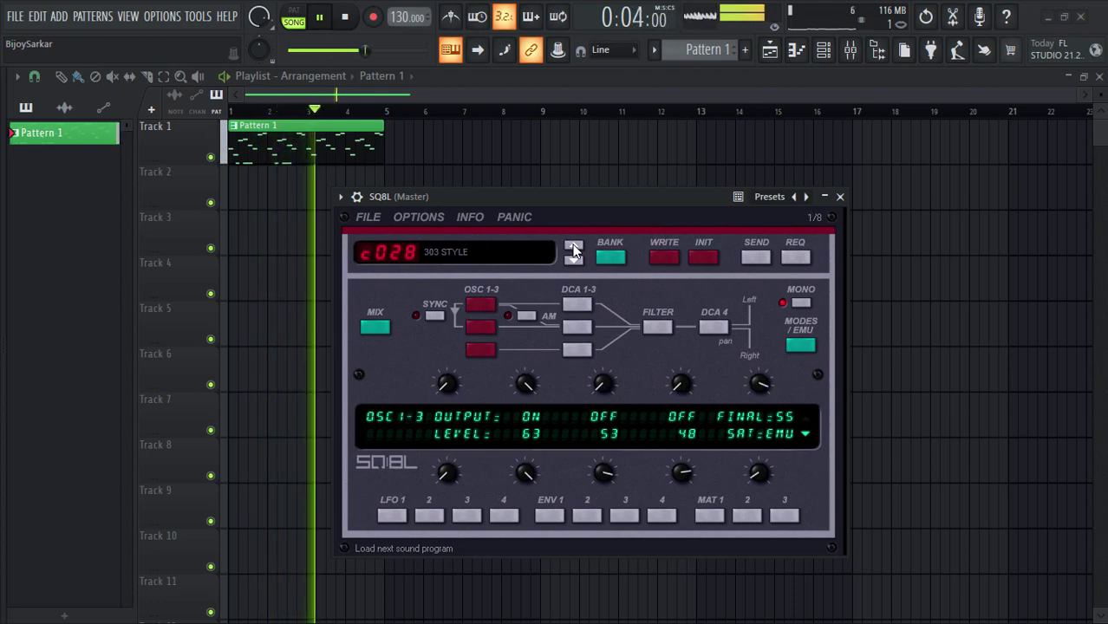
click(573, 251)
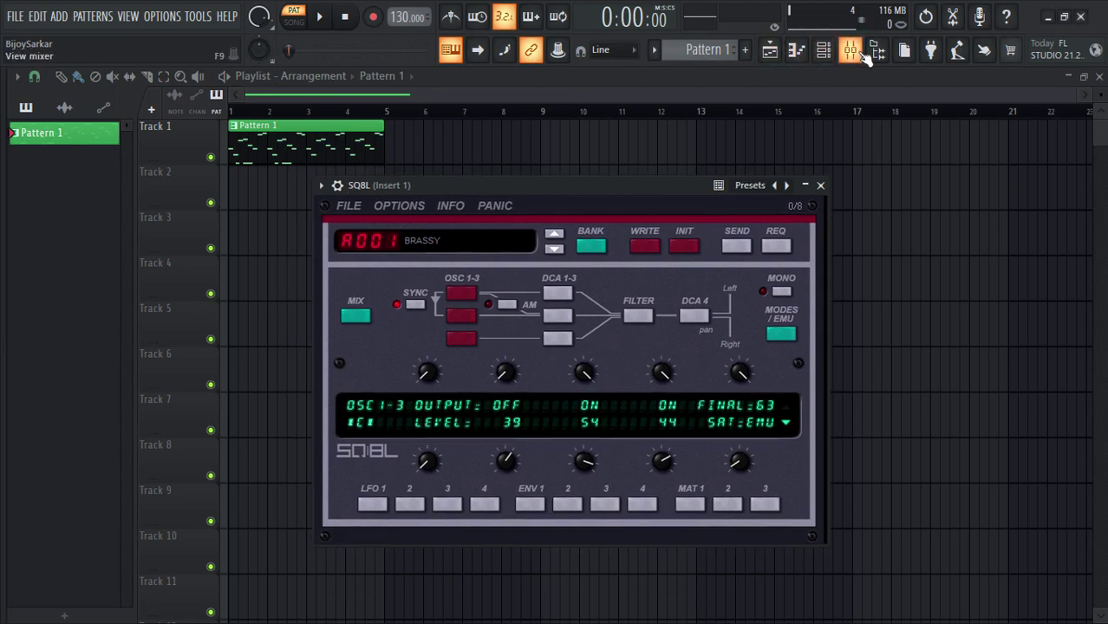
click(858, 51)
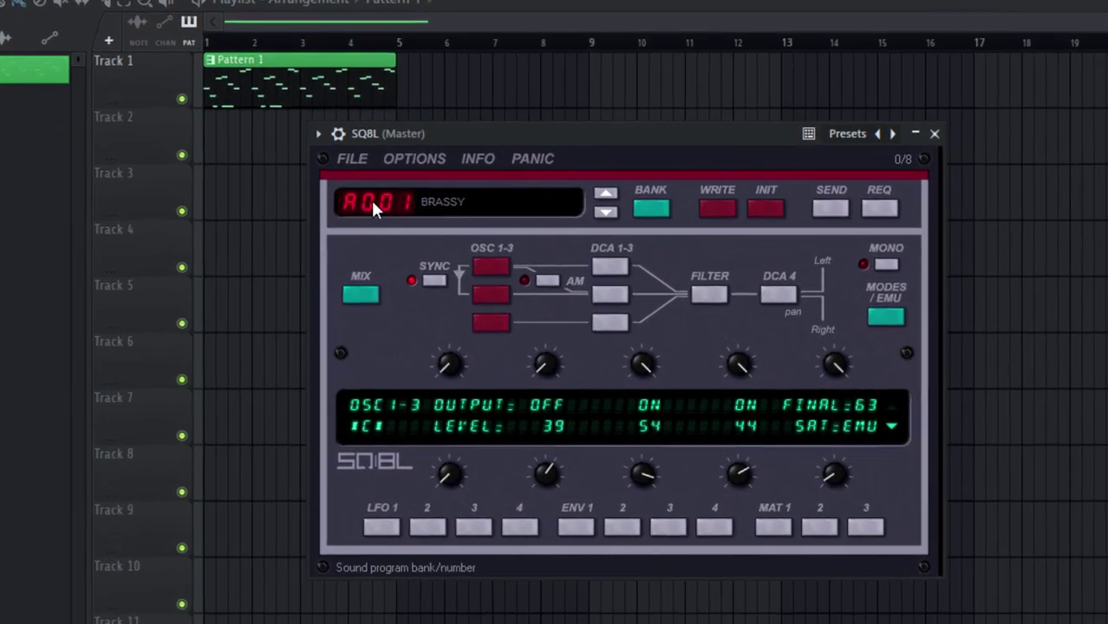
Look through SQ8L's sound program list and its full preset list, closing both without choosing a sound
click(367, 243)
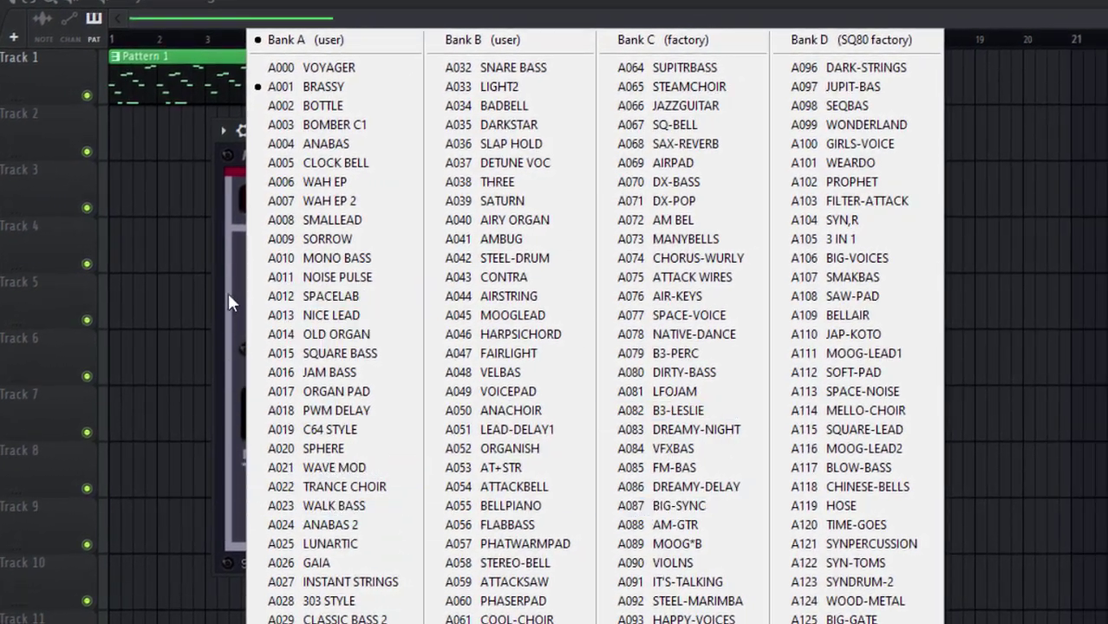
click(229, 294)
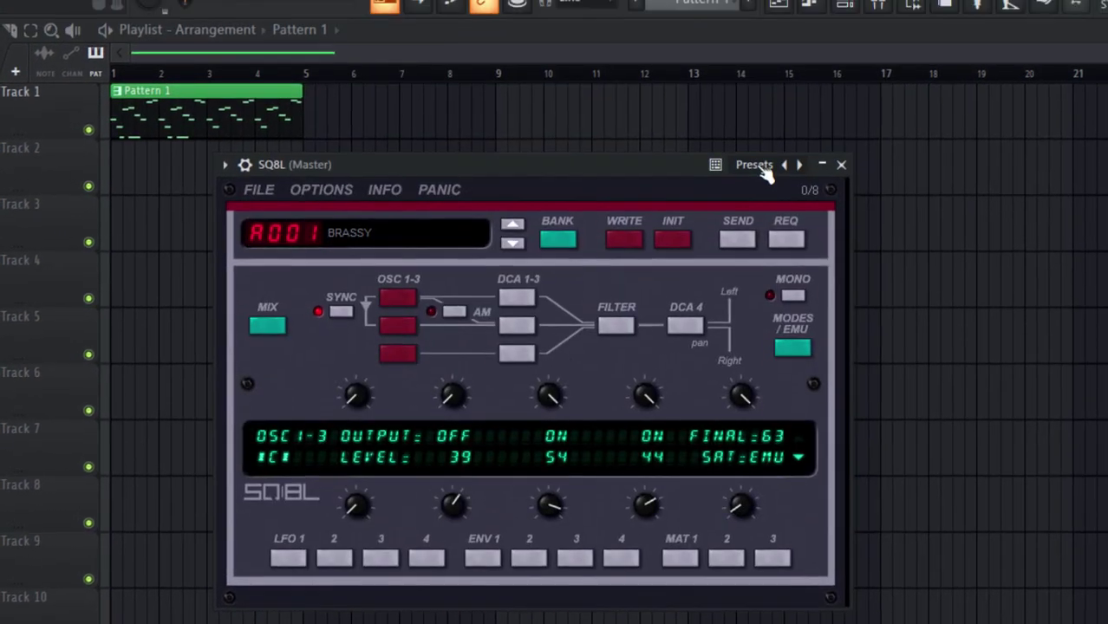
click(761, 137)
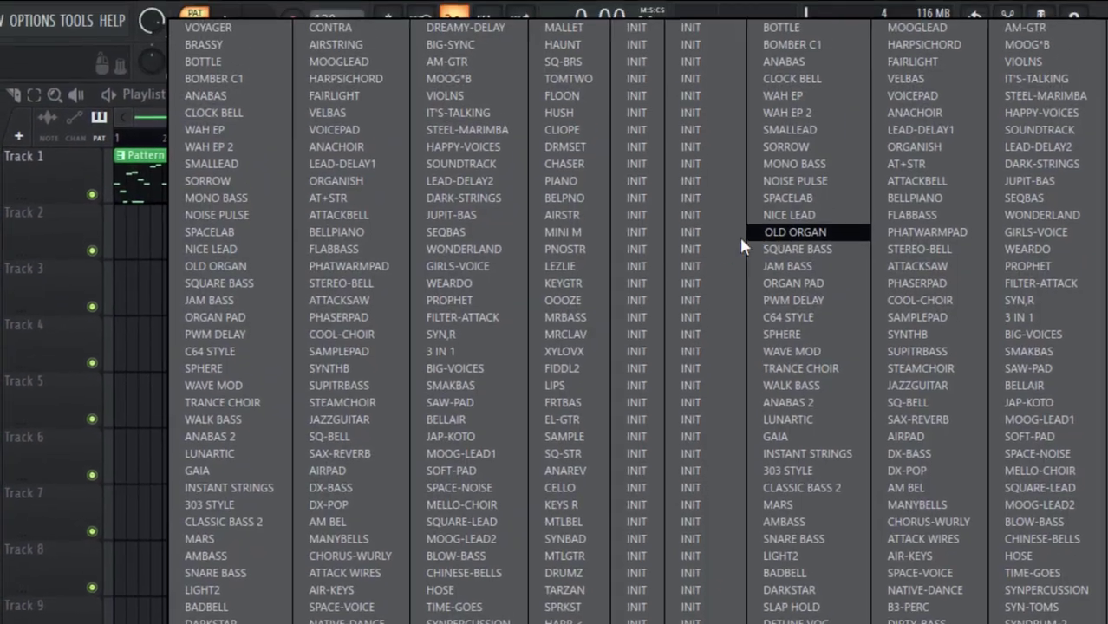
click(1096, 333)
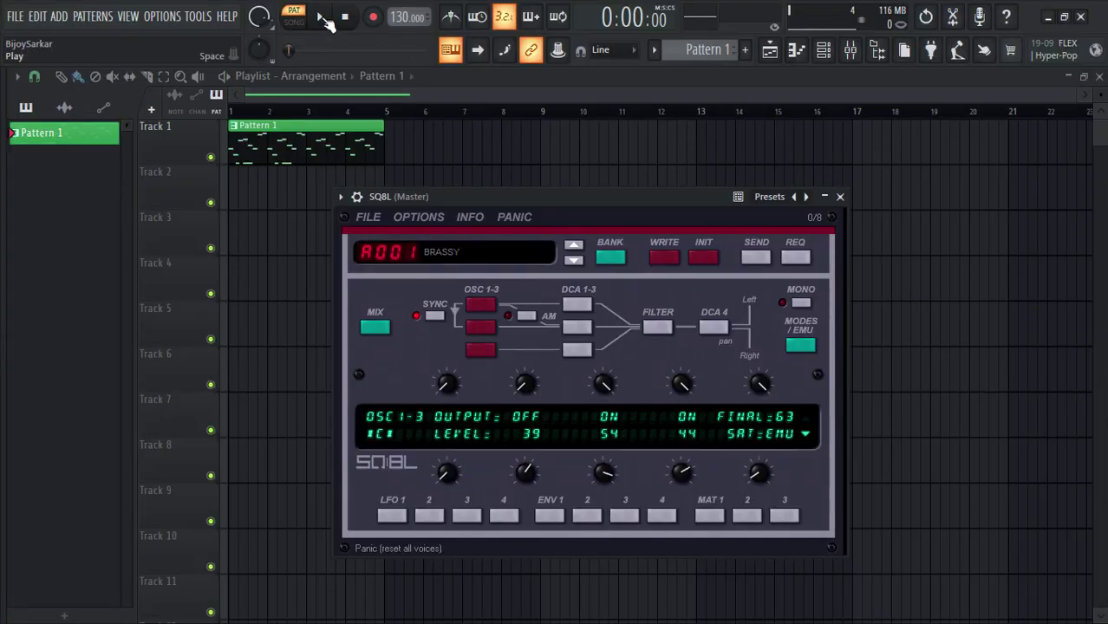
Play the arrangement in song mode, audition the Bank A sounds from A001 BRASSY to A011 NOISE PULSE, and pause playback
click(301, 23)
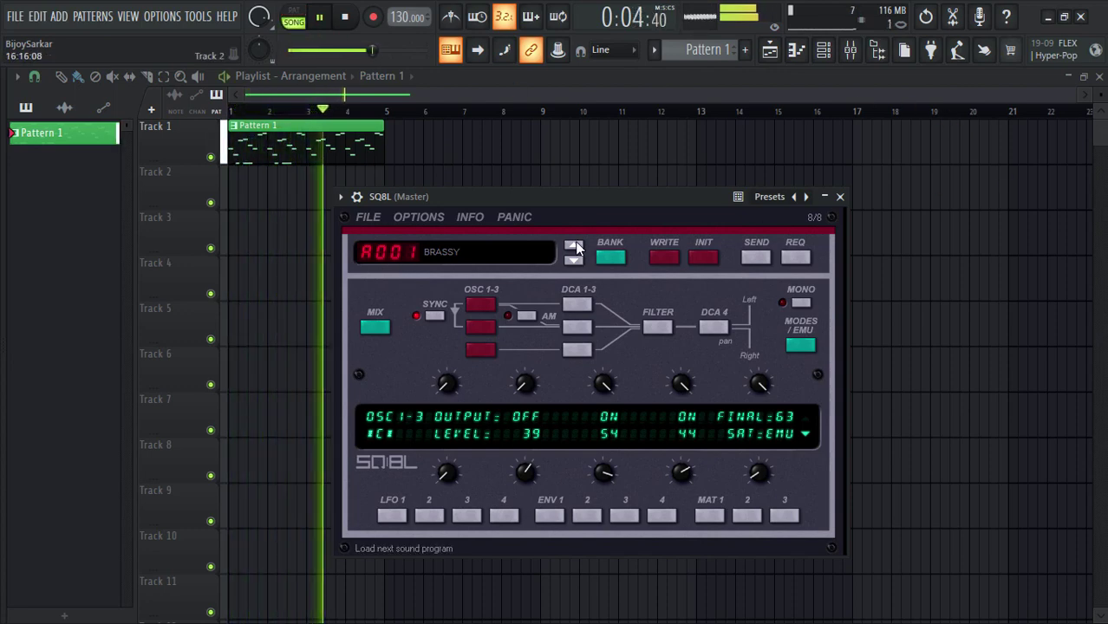
click(575, 246)
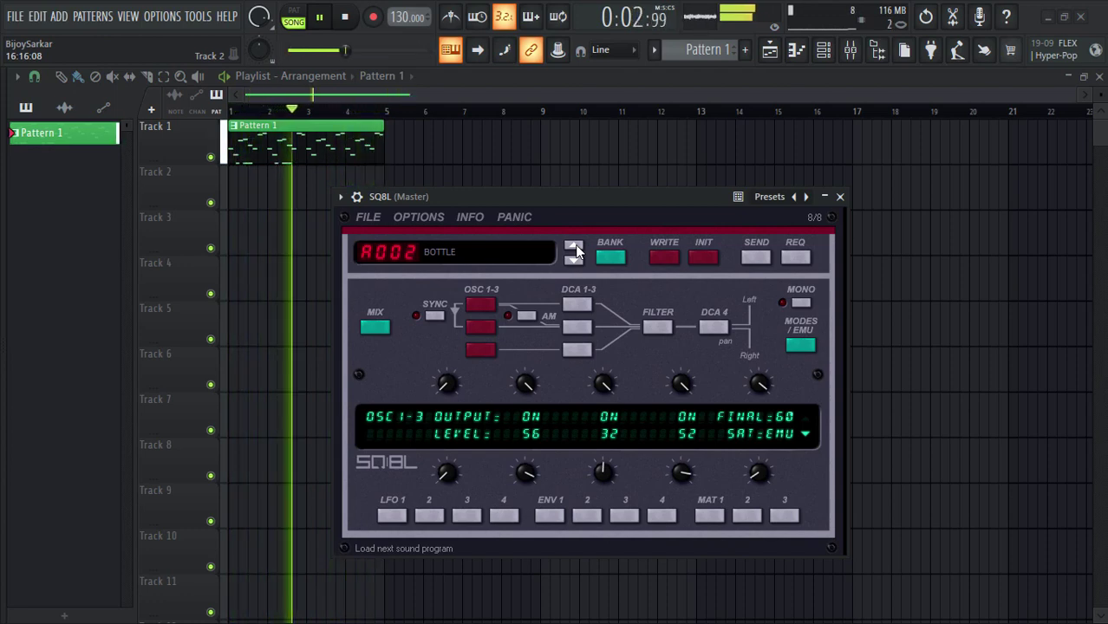
click(576, 251)
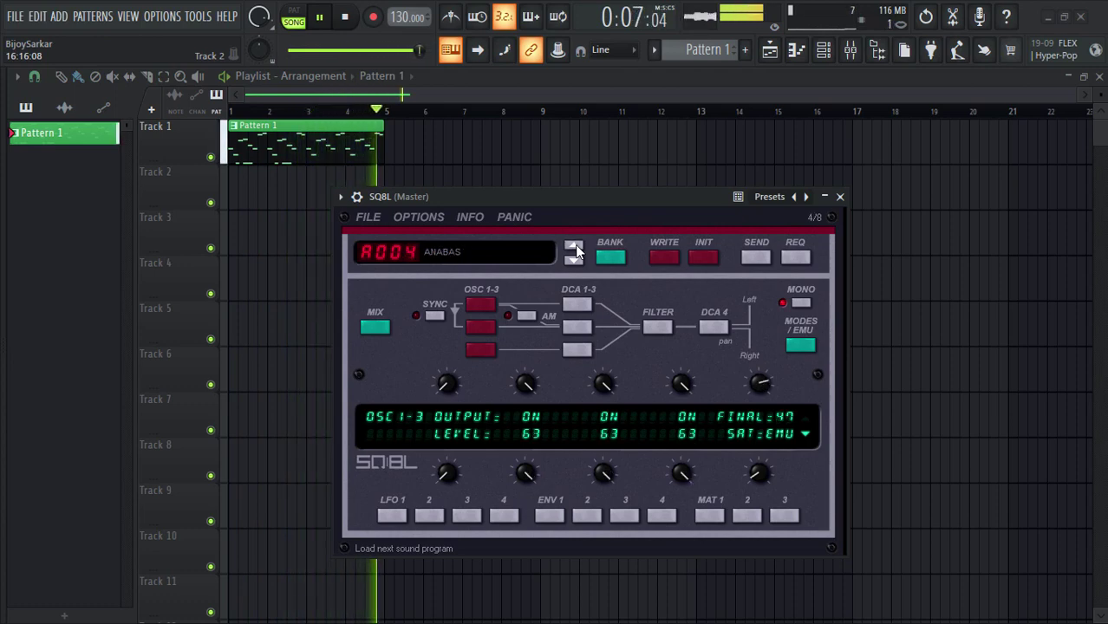
click(576, 251)
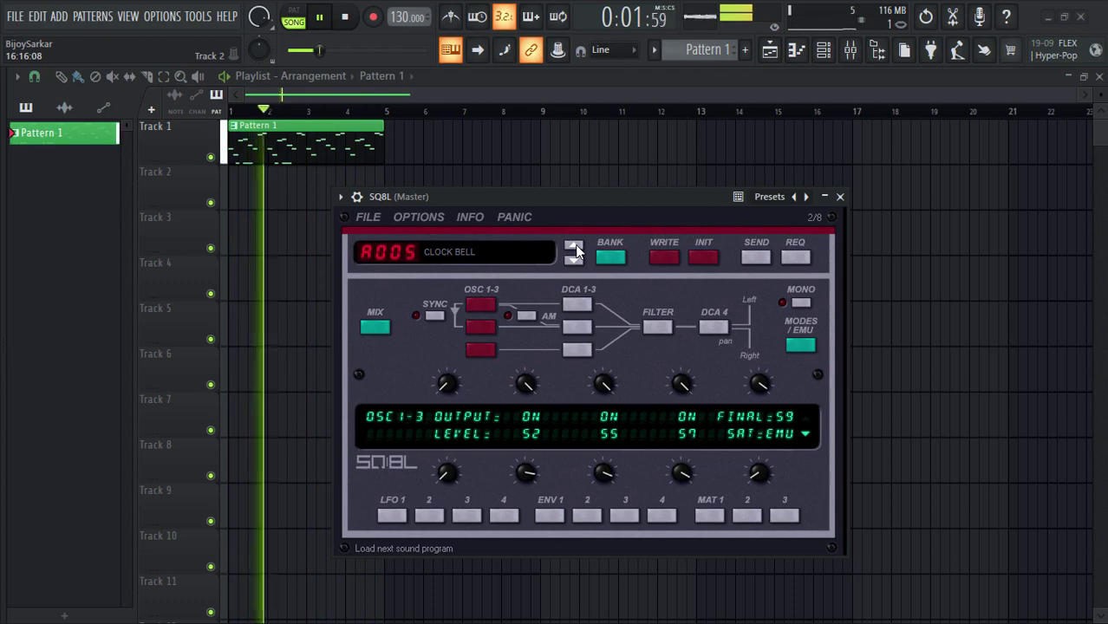
click(576, 250)
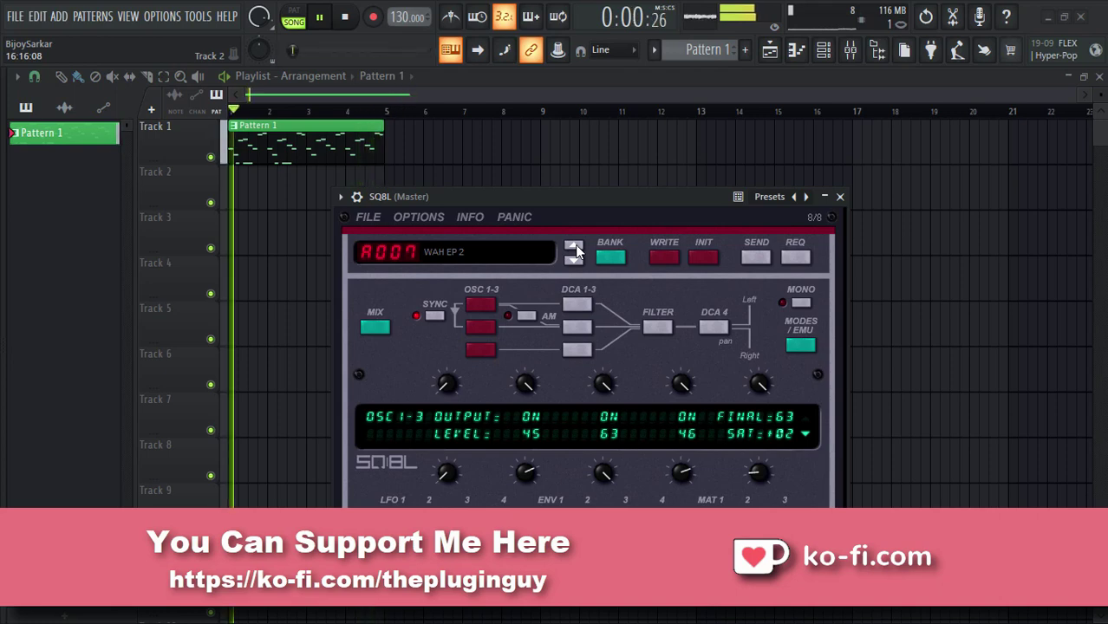
click(576, 251)
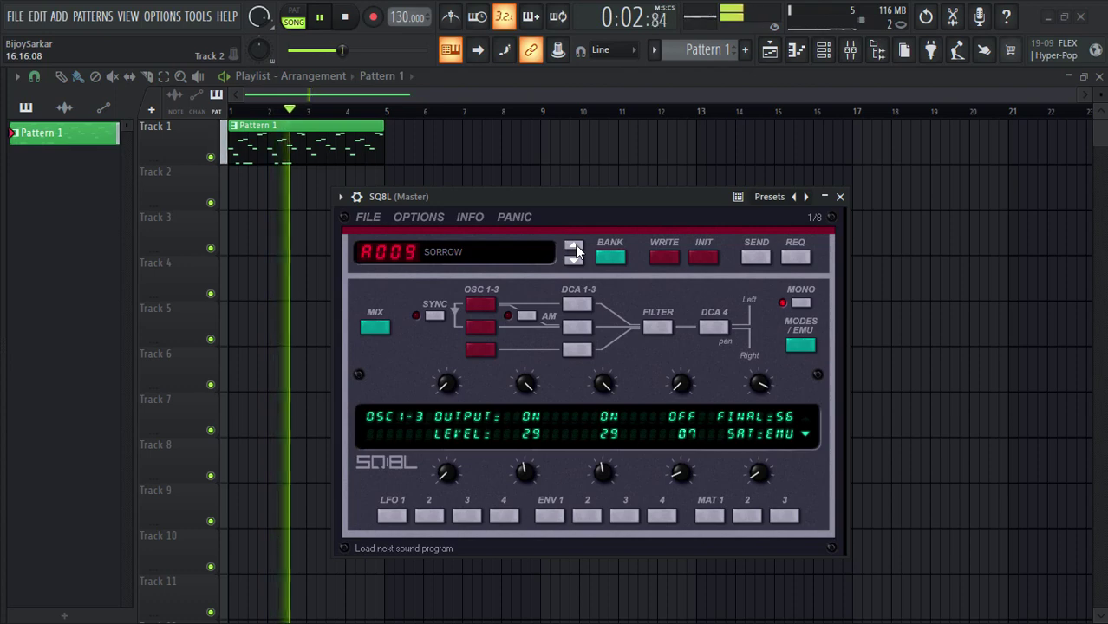
click(576, 249)
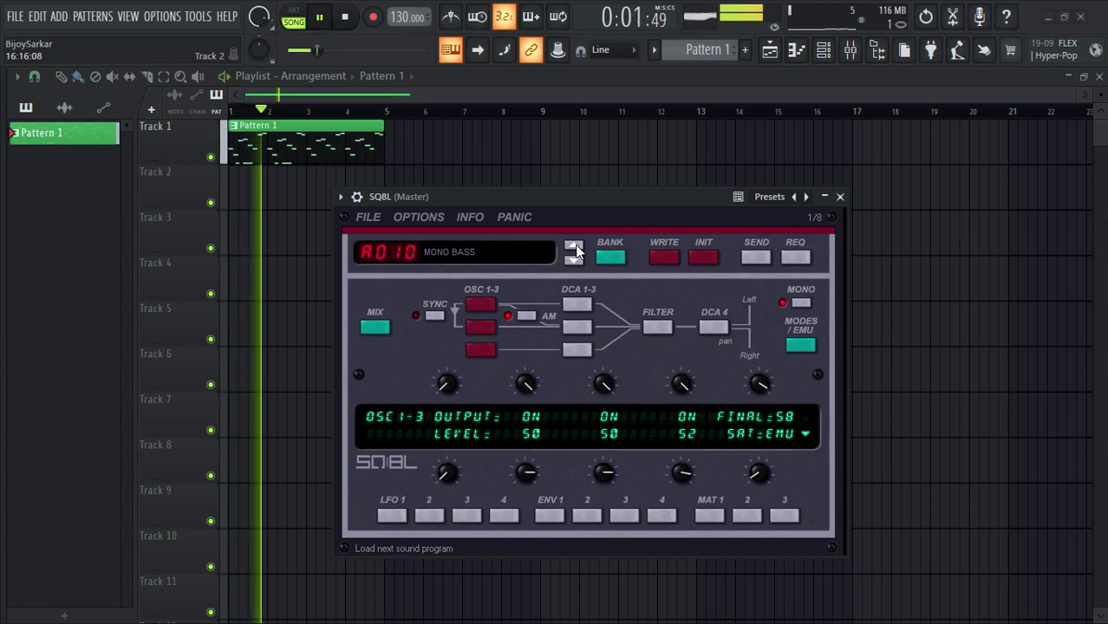
click(576, 250)
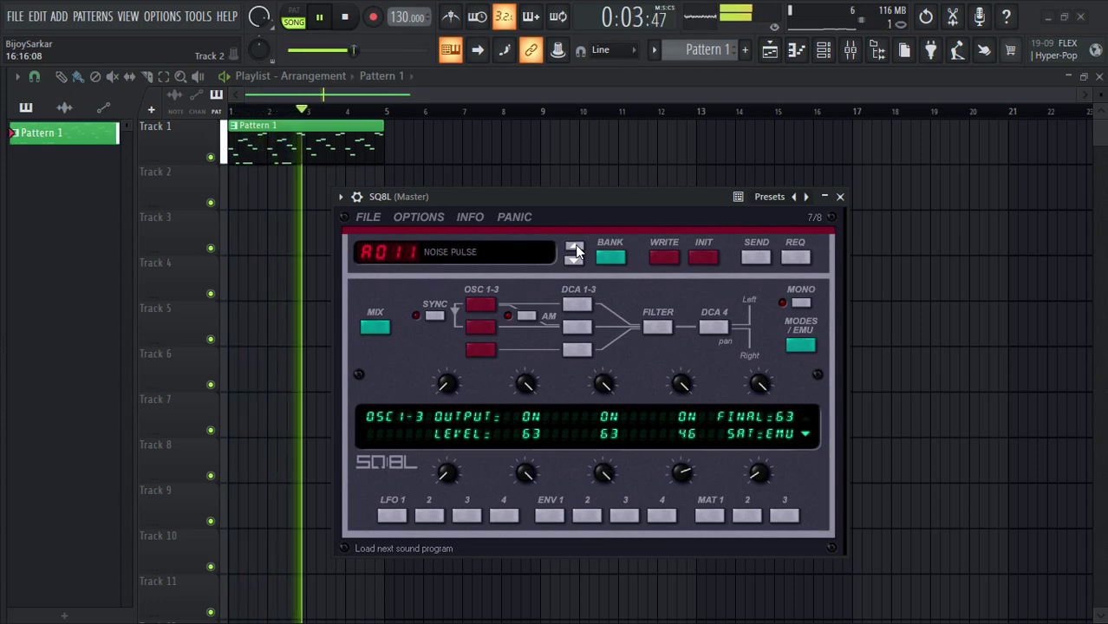
click(575, 249)
click(575, 261)
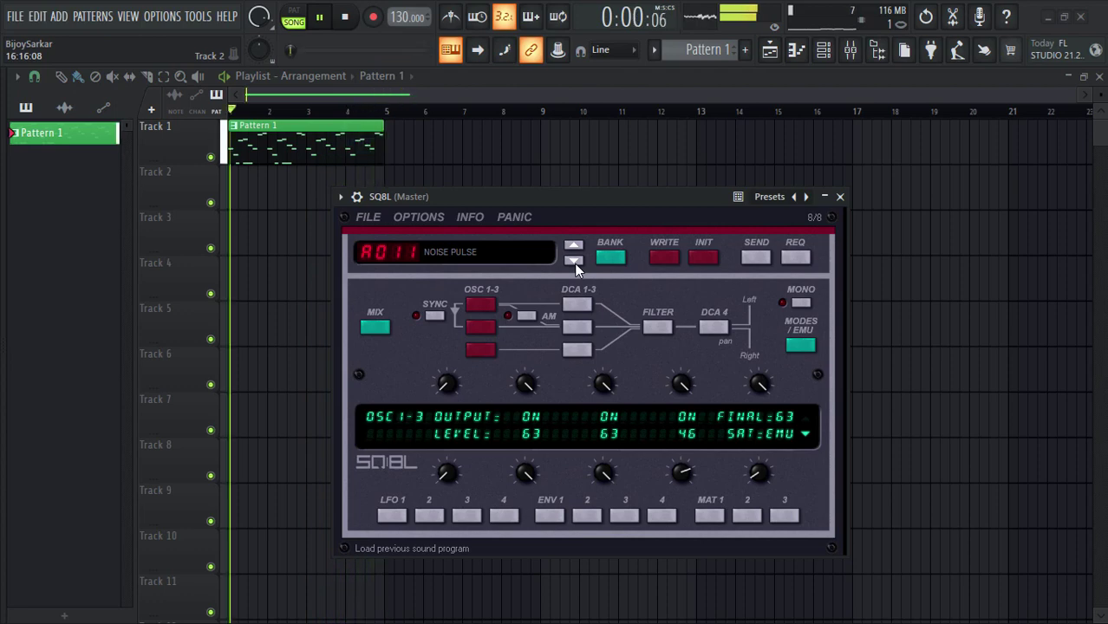
click(322, 17)
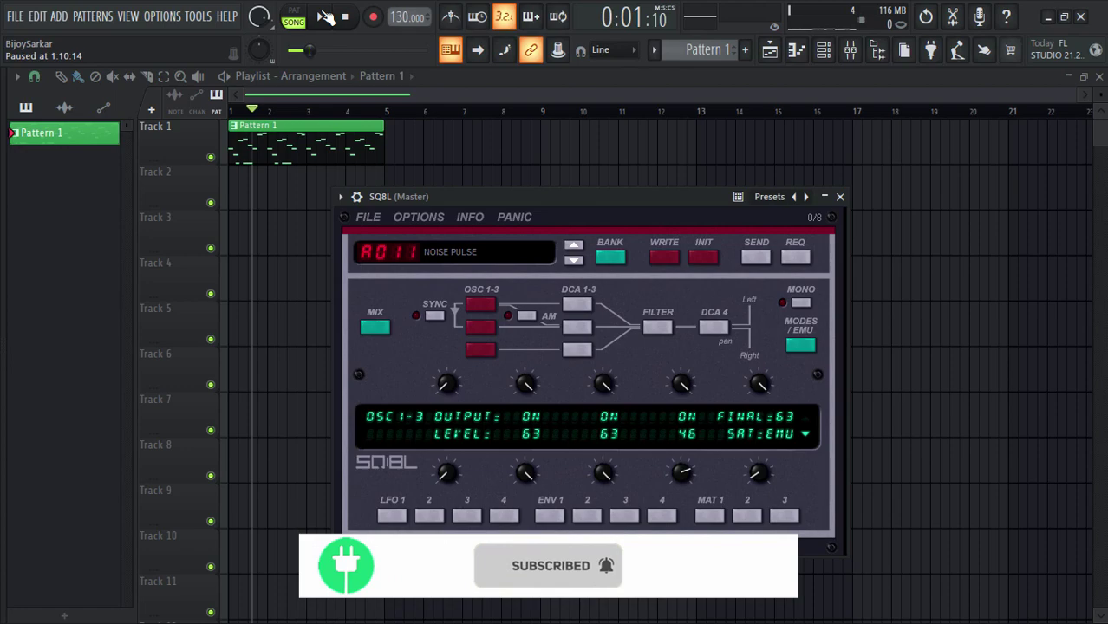
Switch SQ8L's sound bank to Bank B (user), keeping the program at B011 BELPNO
click(385, 253)
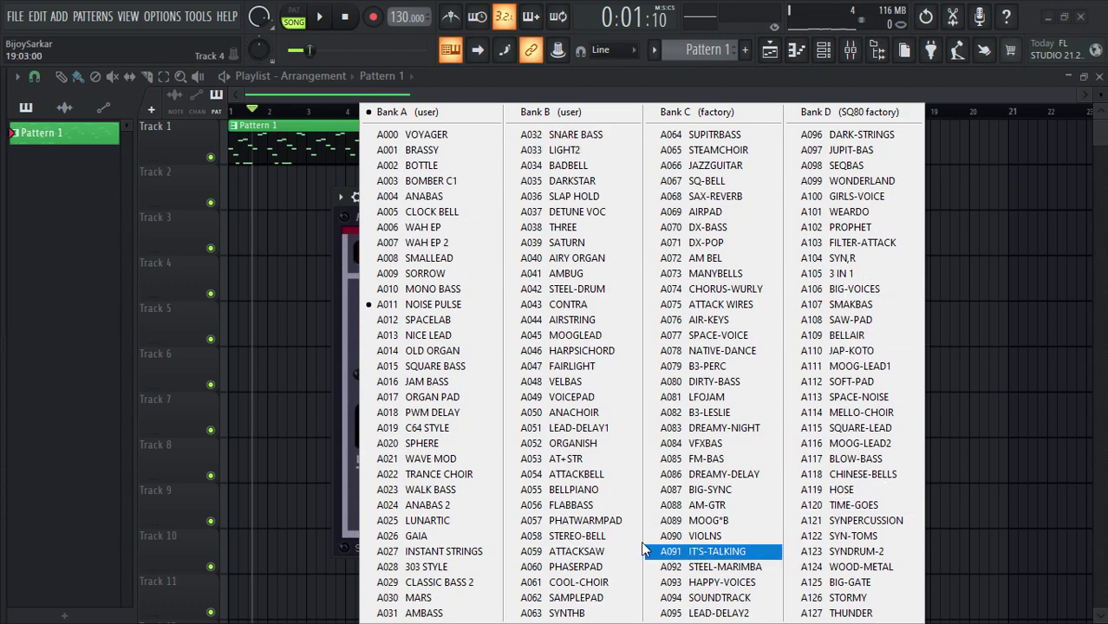
click(558, 114)
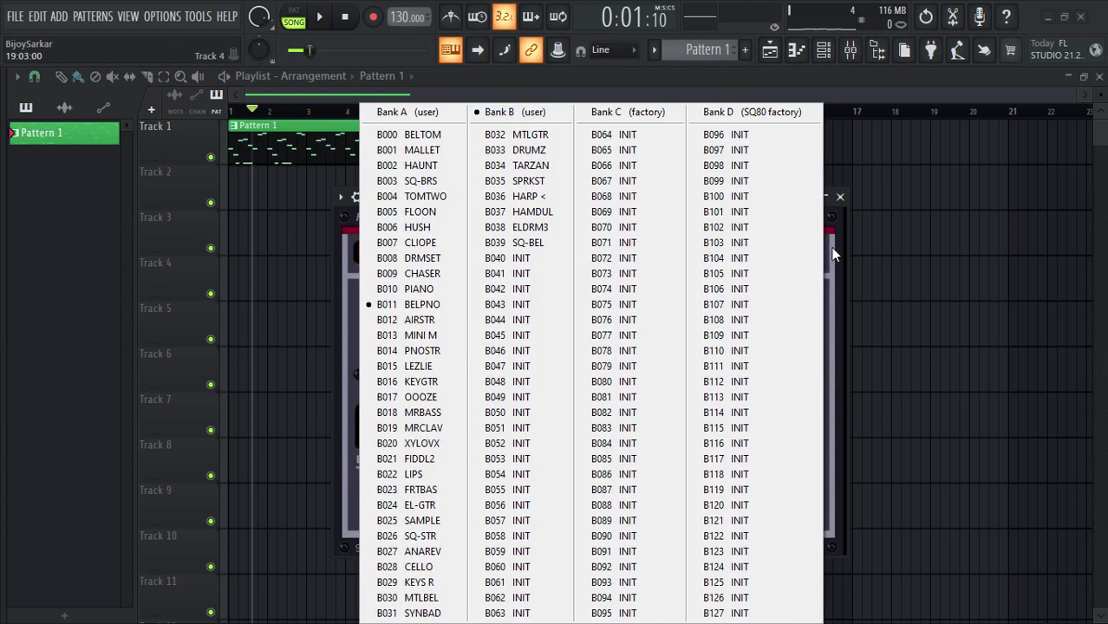
click(535, 118)
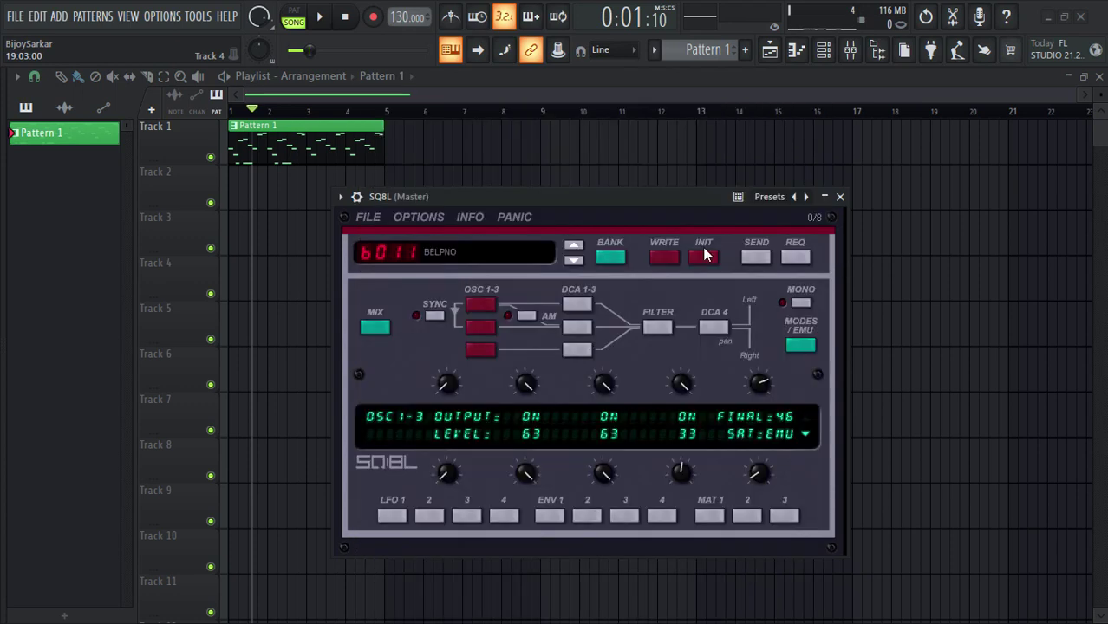
Resume playback and audition the Bank B sounds one after another from B011 BELPNO to B022 LIPS
click(319, 16)
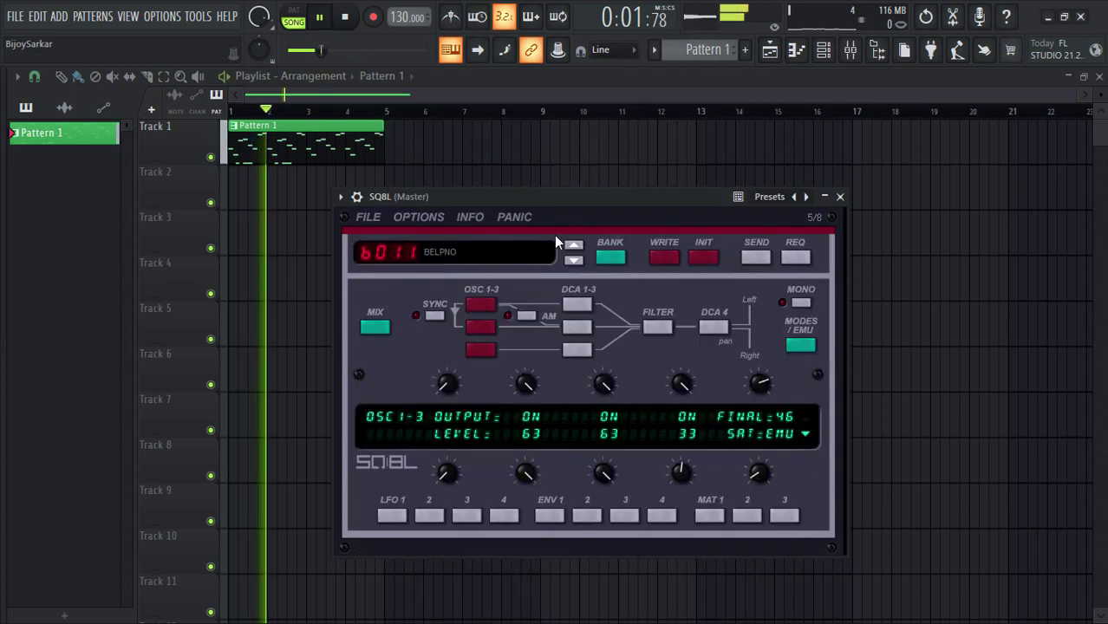
click(574, 250)
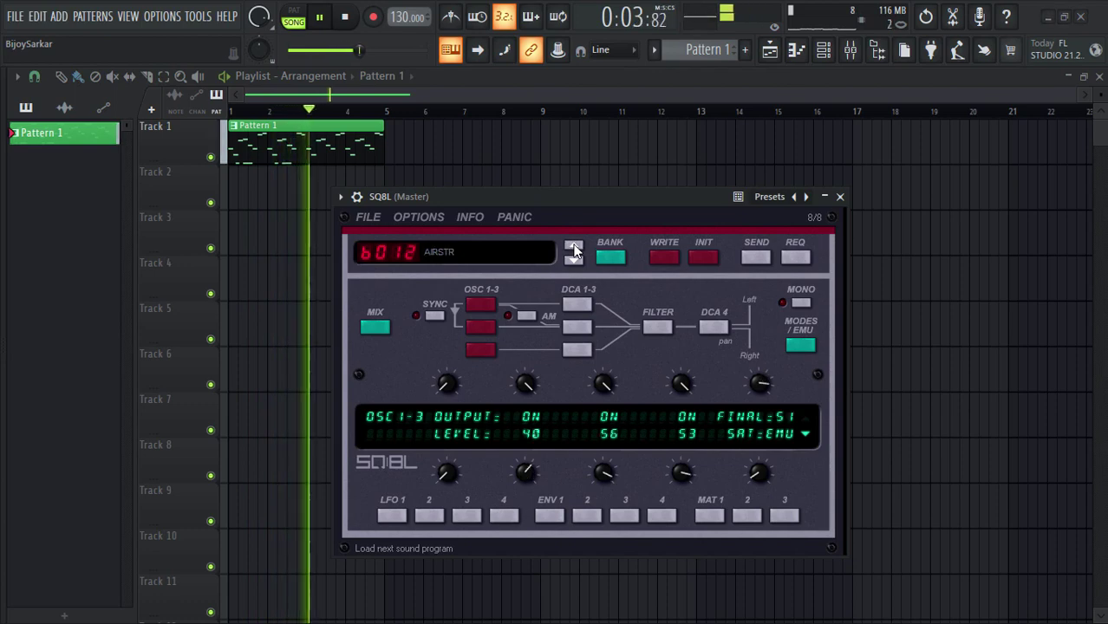
click(574, 250)
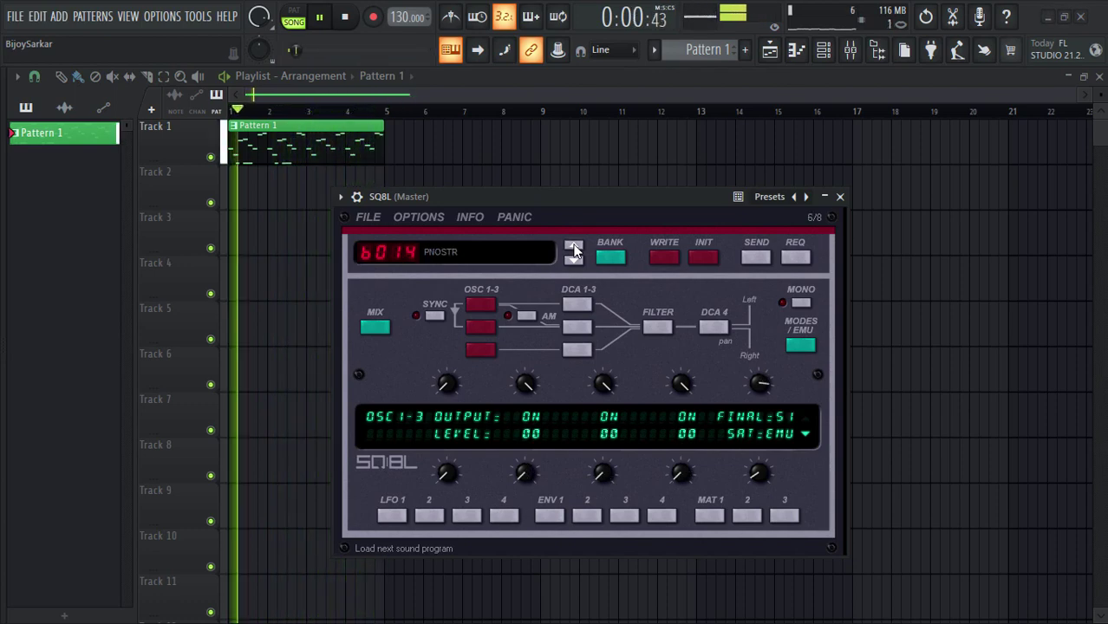
click(574, 249)
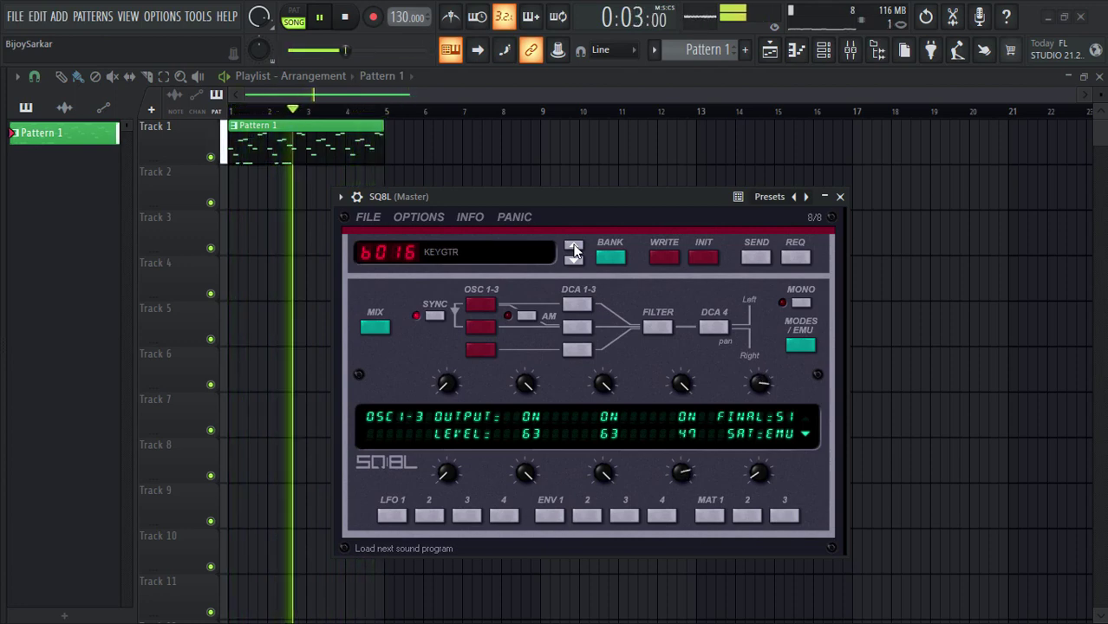
click(573, 250)
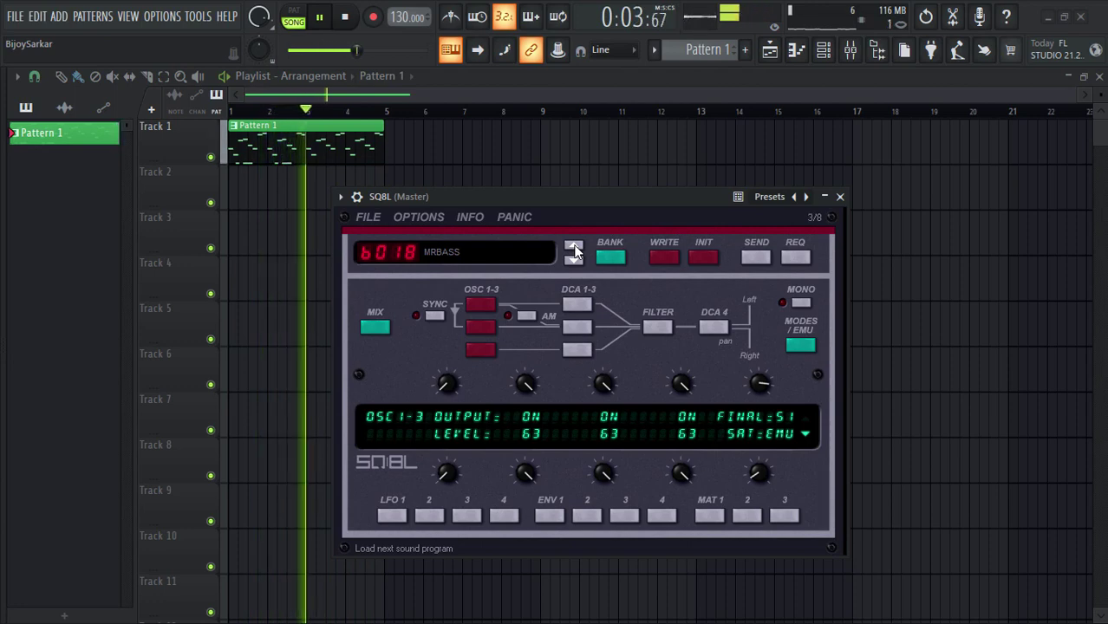
click(573, 250)
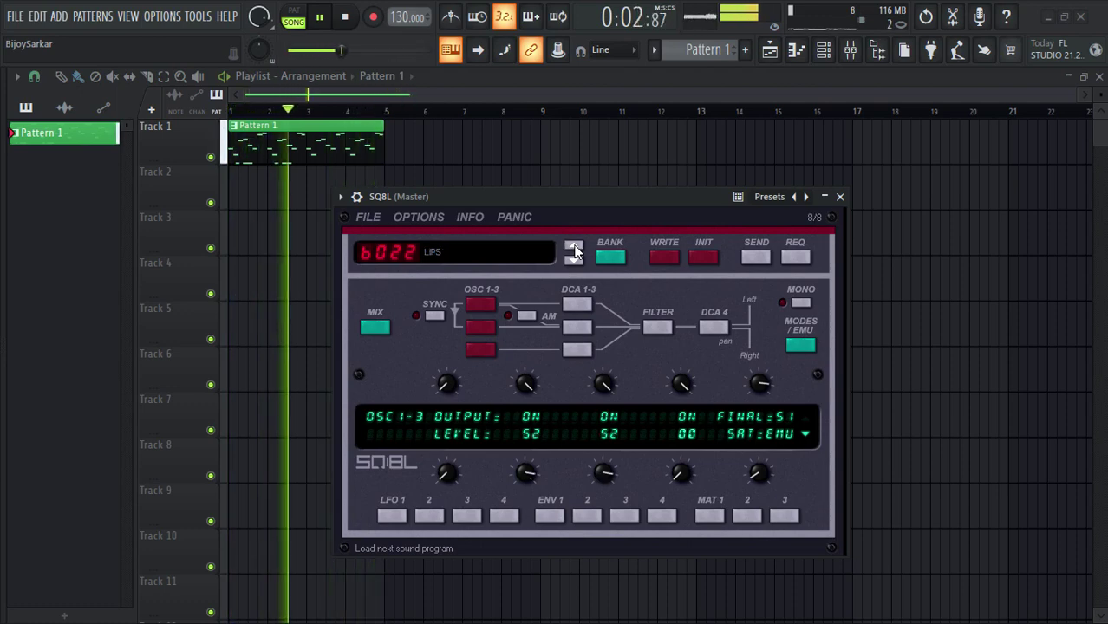
Switch SQ8L's sound bank to Bank C (factory), keeping the program at C022 TRANCE CHOIR
click(609, 256)
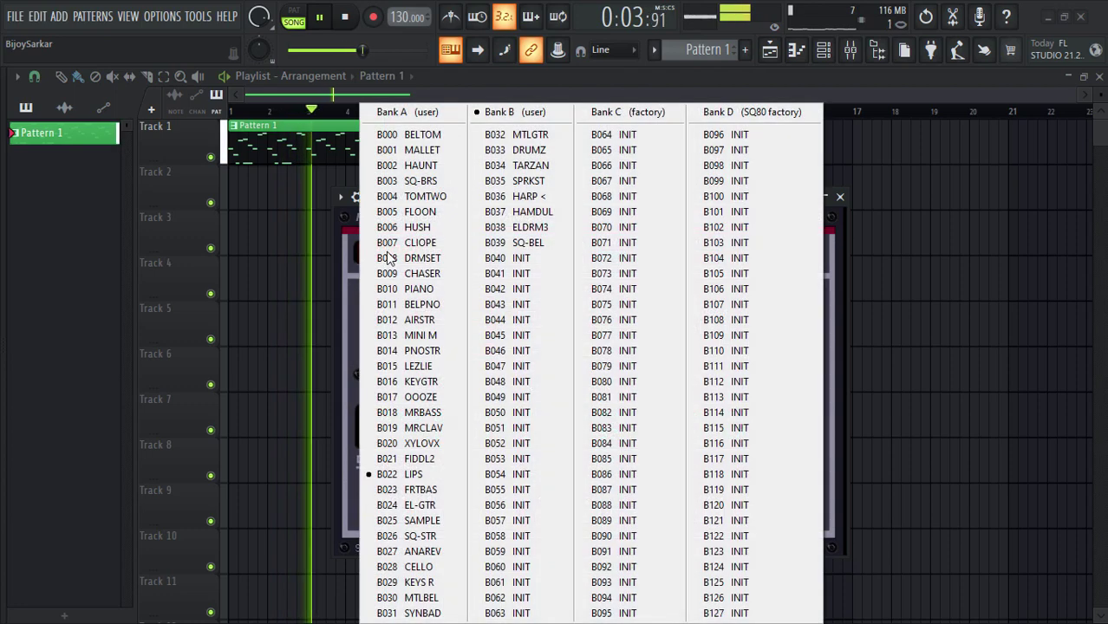
click(649, 110)
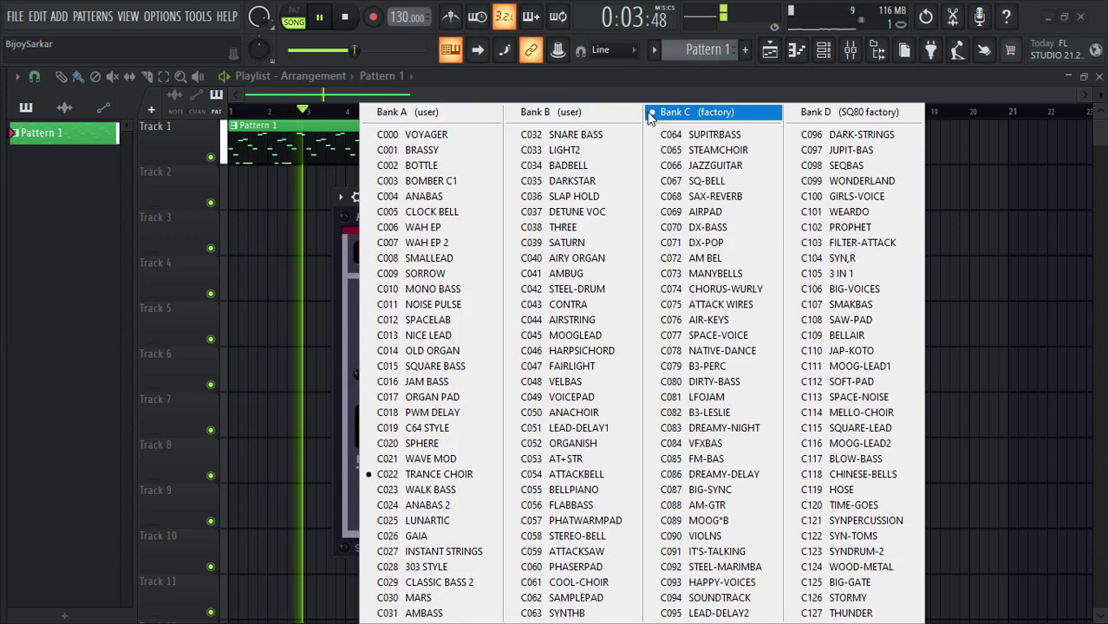
click(348, 304)
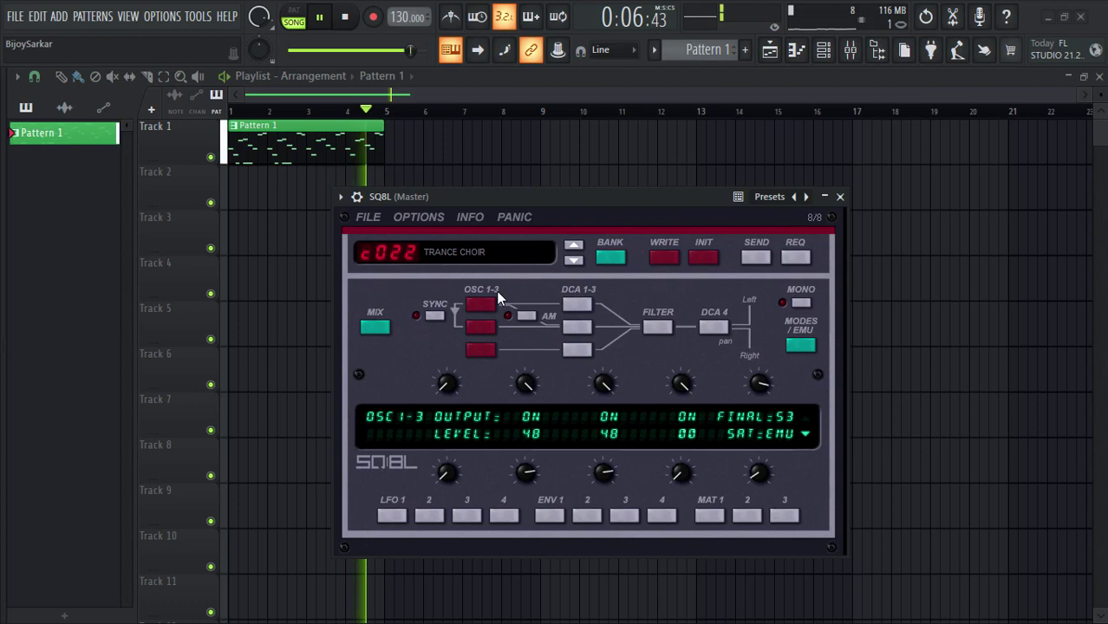
Audition the Bank C sounds one after another from C022 TRANCE CHOIR past C028 303 STYLE
click(573, 250)
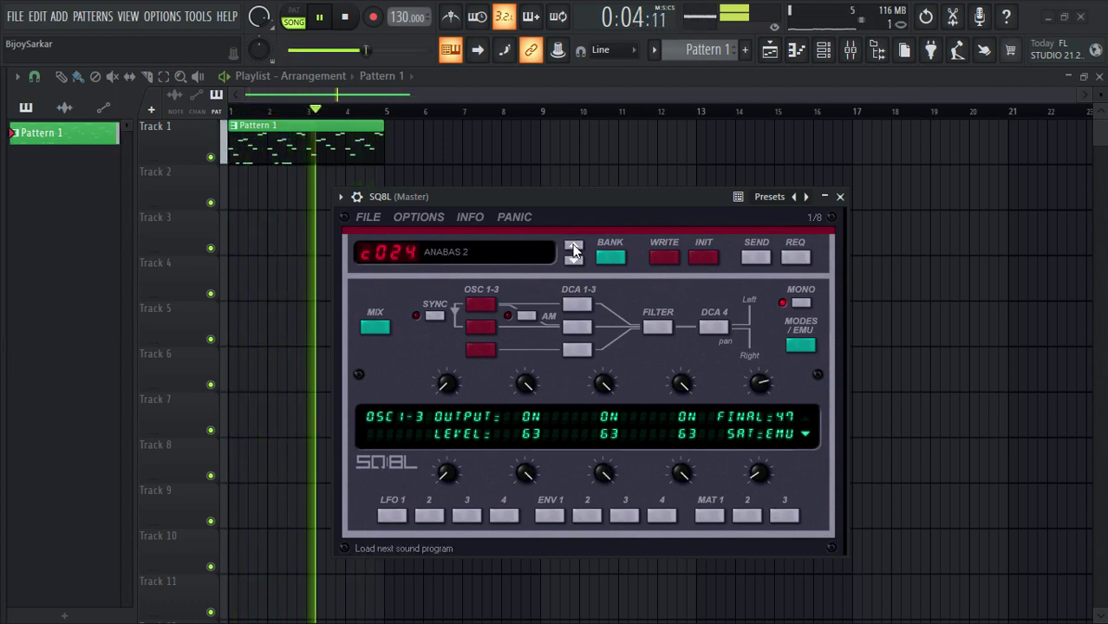
click(573, 250)
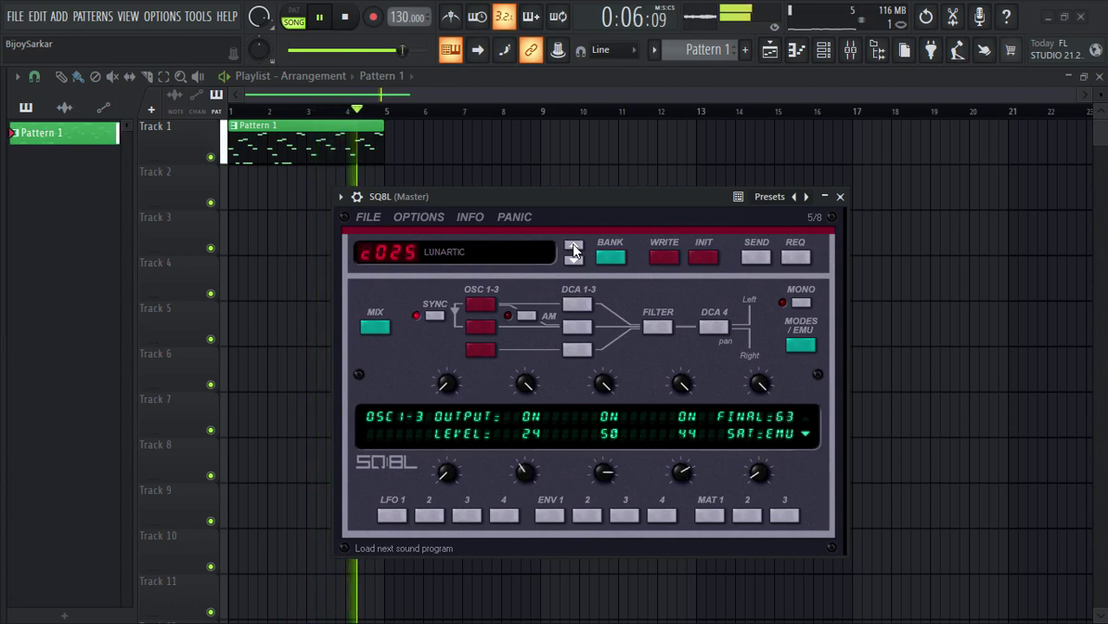
click(573, 249)
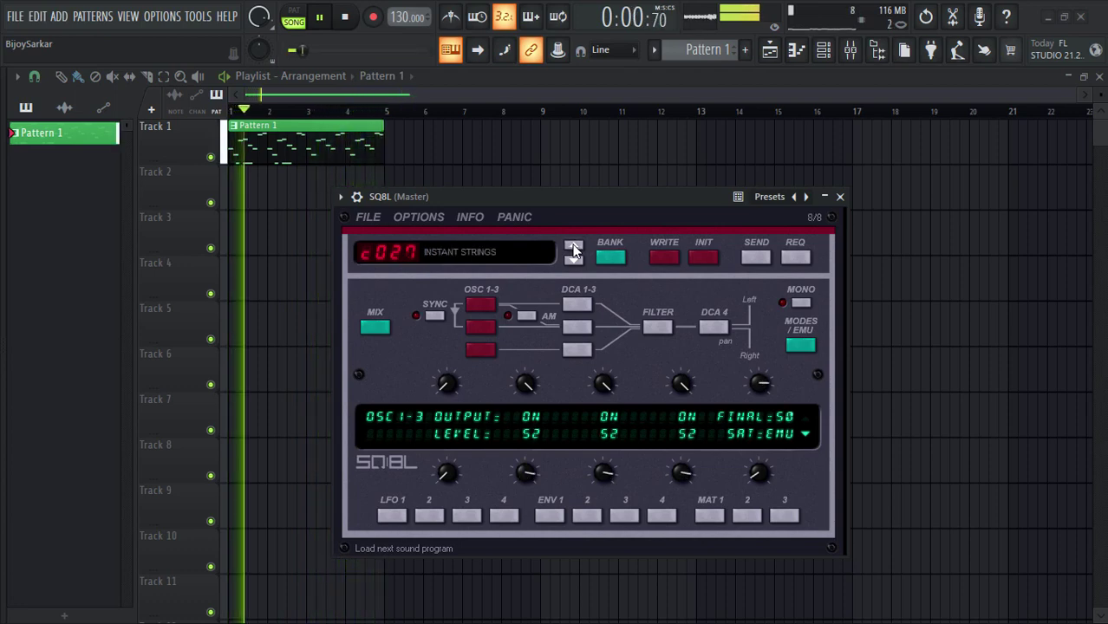
click(573, 250)
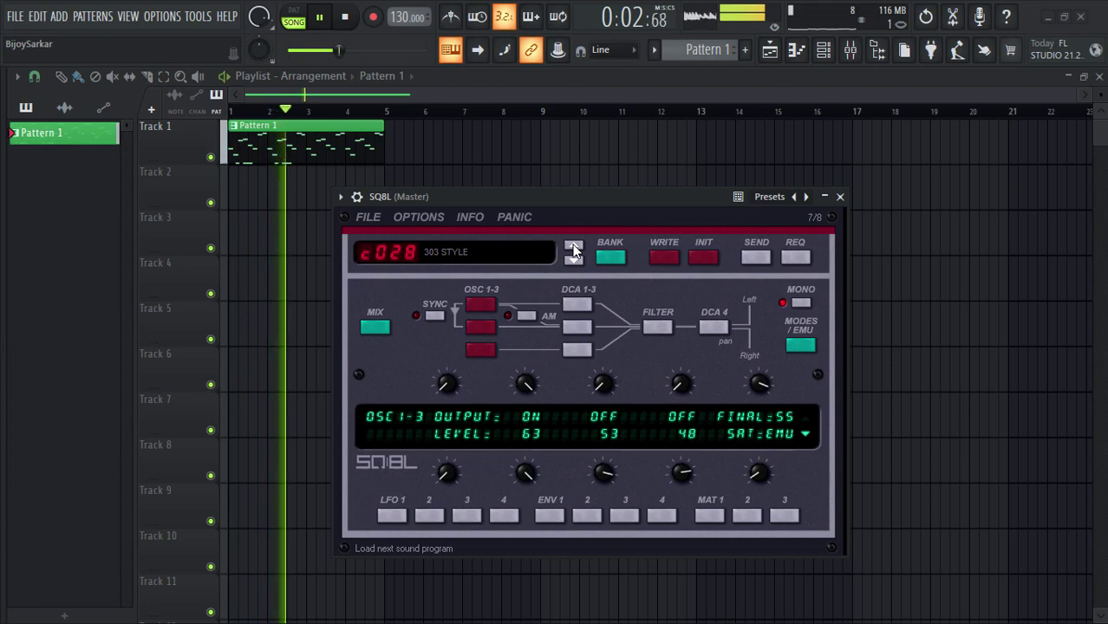
click(573, 249)
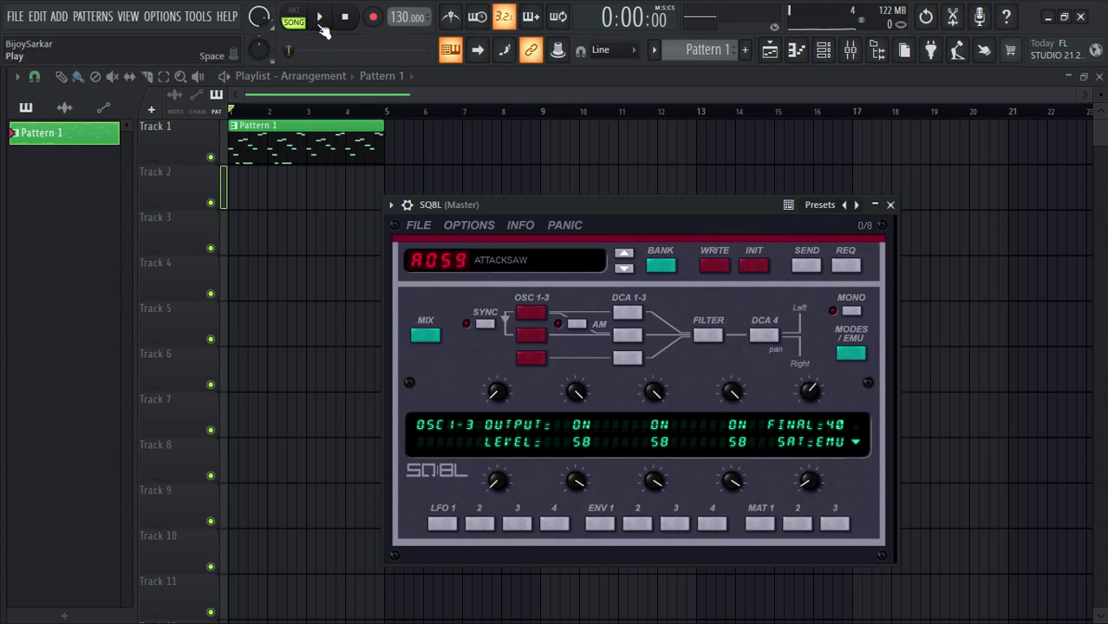
Play the arrangement with A059 ATTACKSAW and advance to the A060 PHASERPAD sound
click(320, 21)
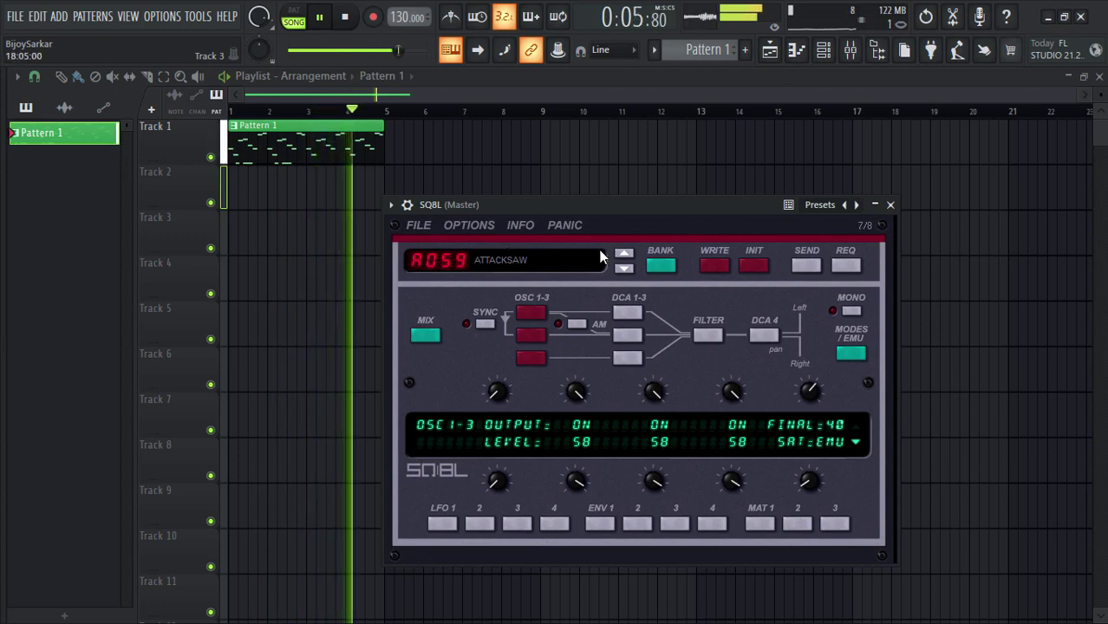
click(319, 17)
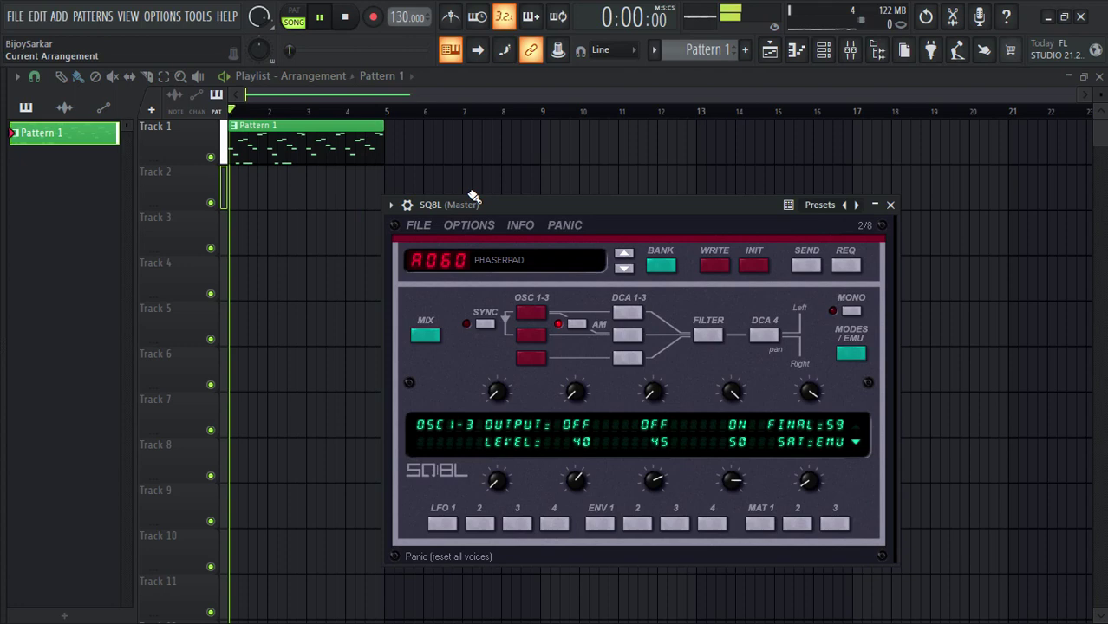
Audition the Bank A sounds from A060 PHASERPAD up to A066 JAZZGUITAR, then return to A065 STEAMCHOIR
click(623, 255)
click(623, 255)
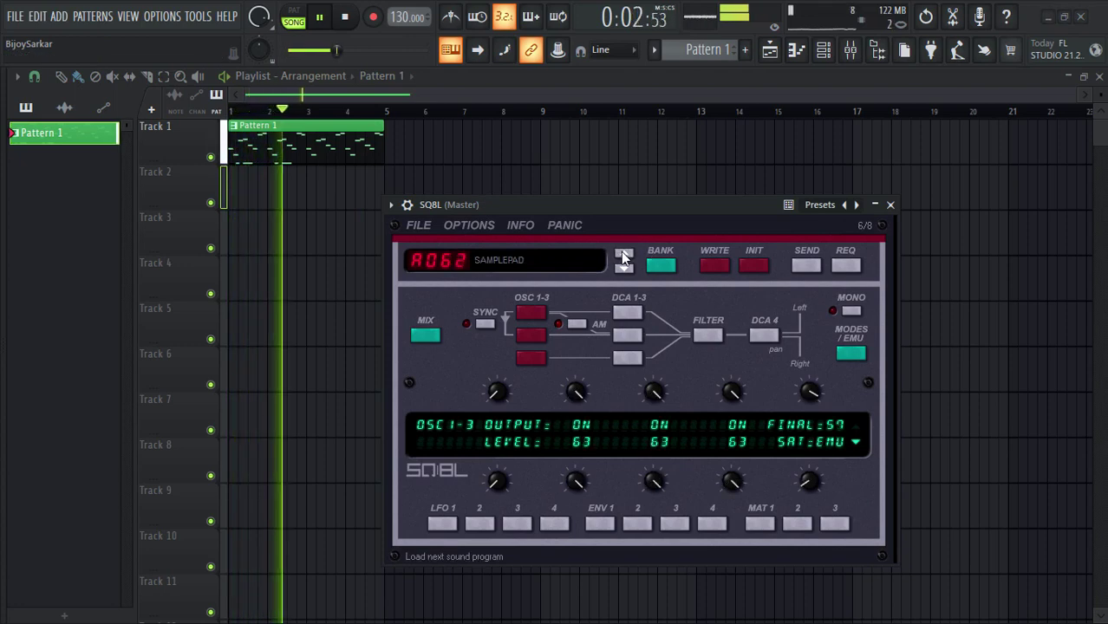
click(623, 255)
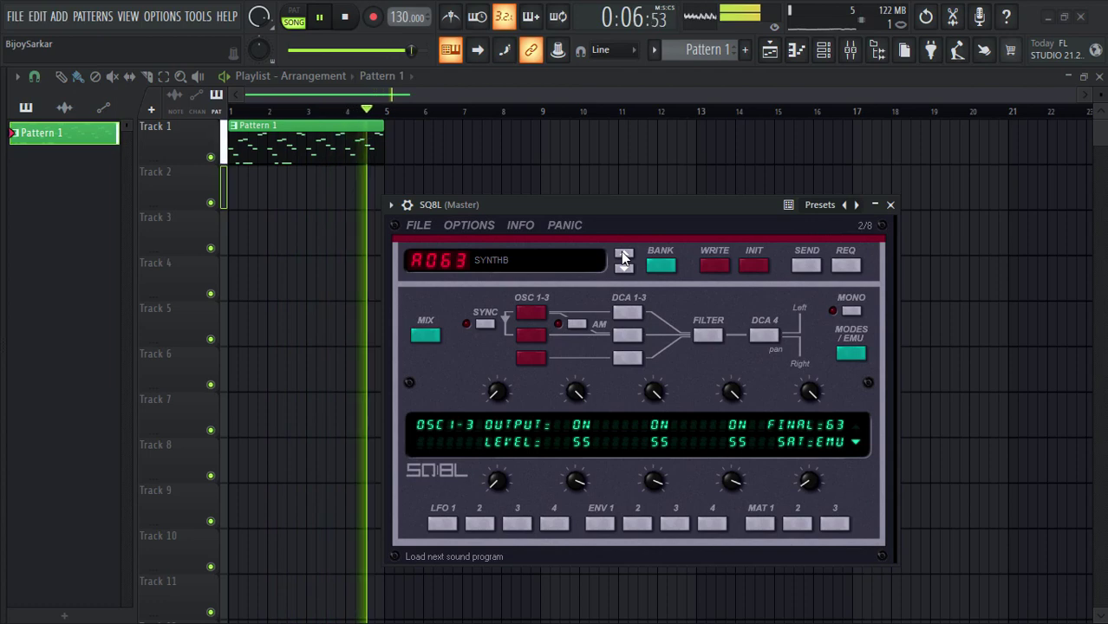
click(622, 258)
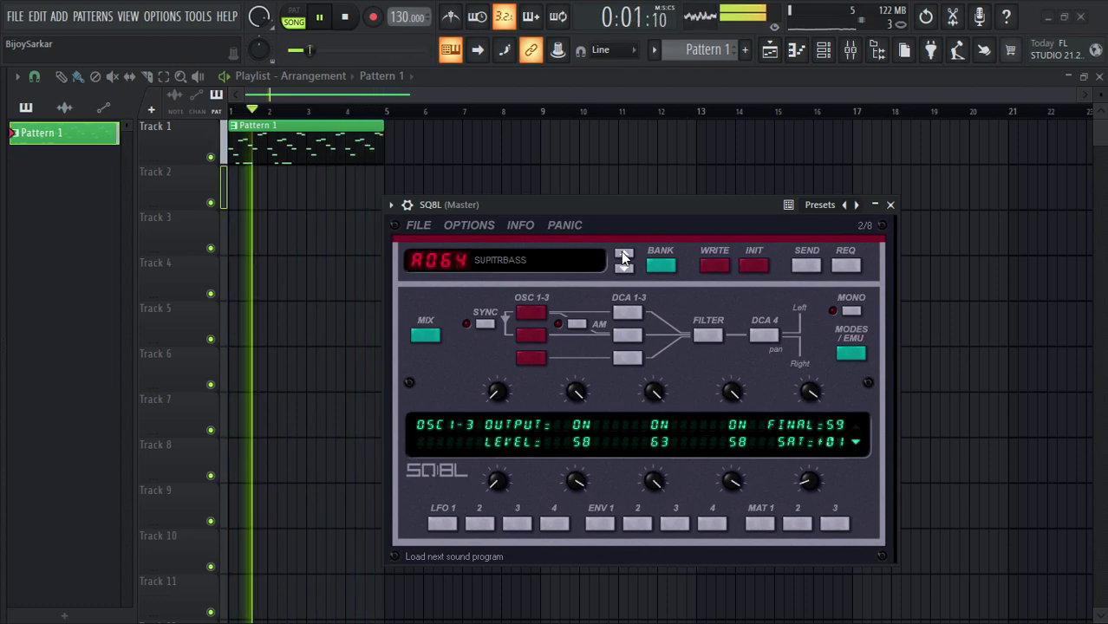
click(622, 258)
click(623, 258)
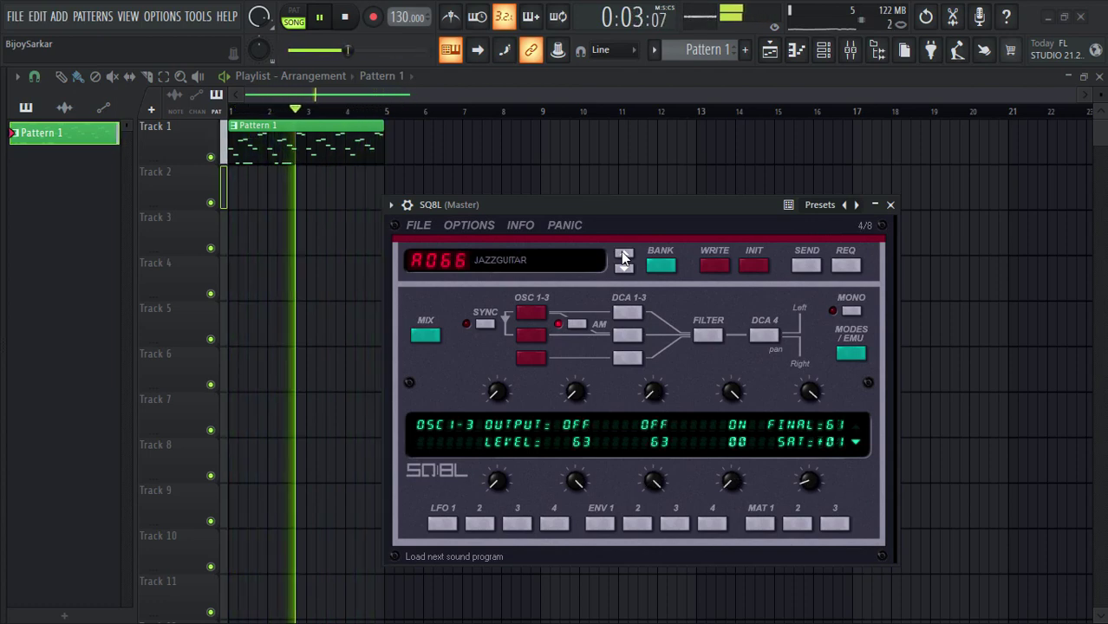
click(621, 270)
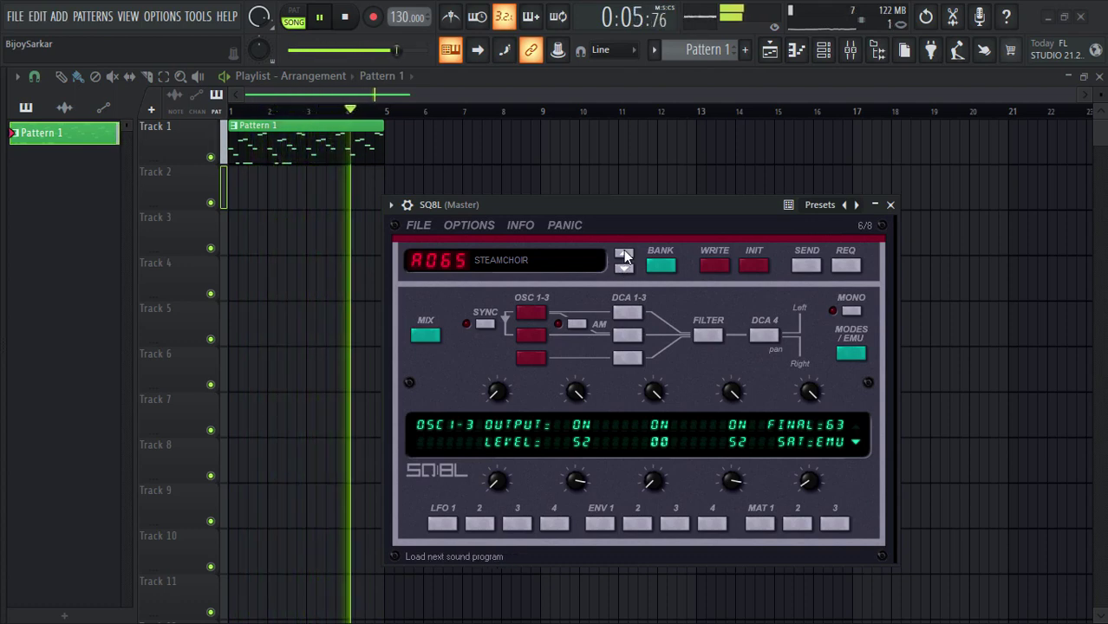
Audition the Bank A sounds one after another from A065 STEAMCHOIR to A070 DX-BASS
click(624, 256)
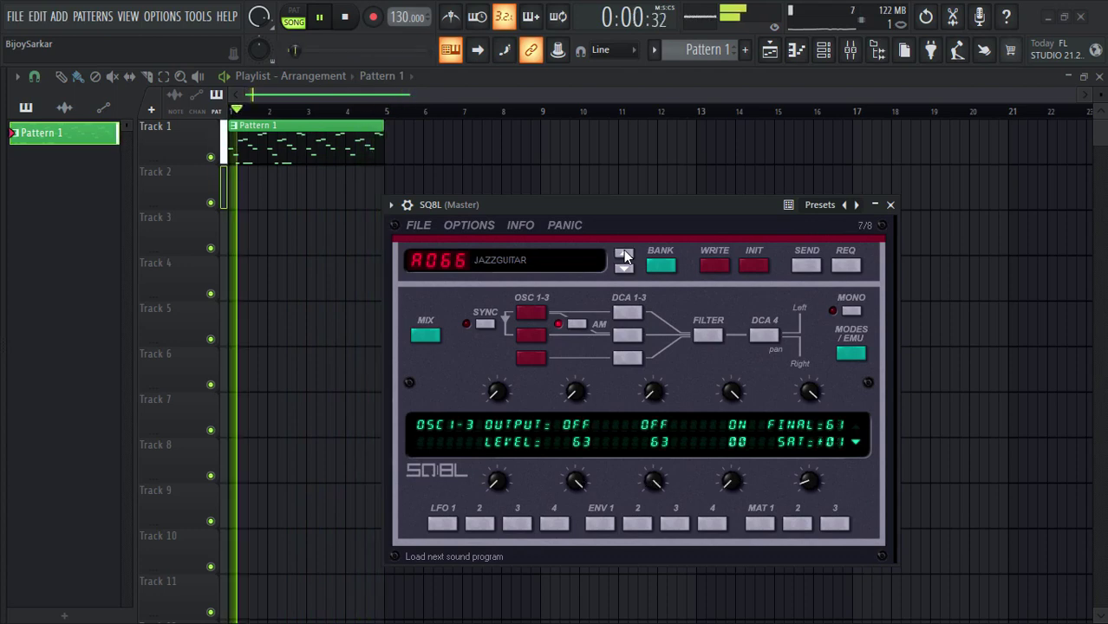
click(624, 256)
click(624, 255)
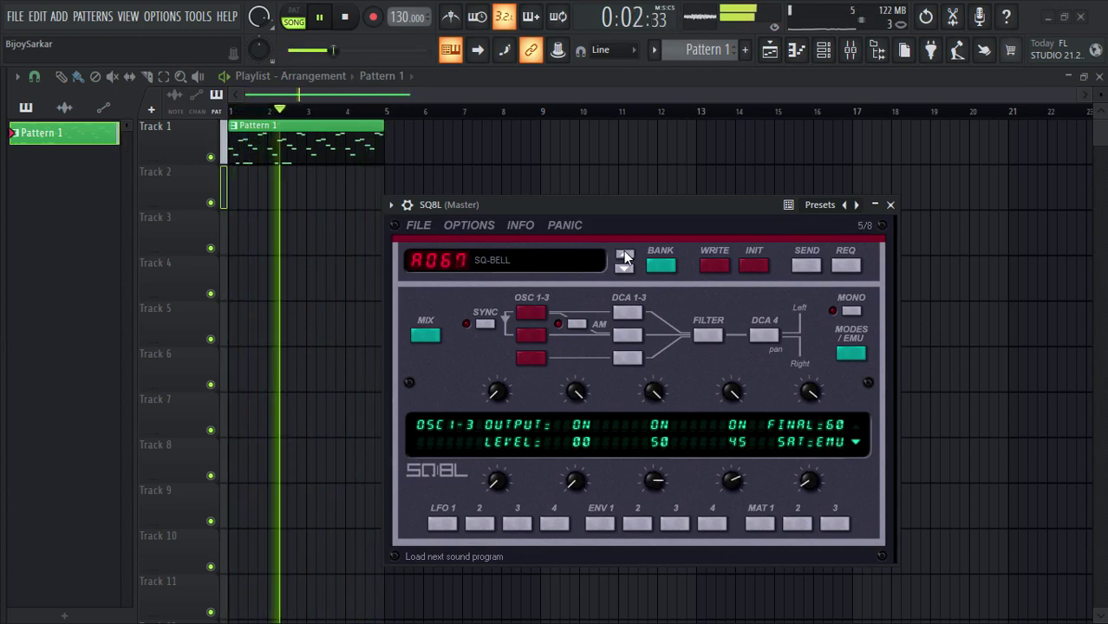
click(624, 256)
click(624, 256)
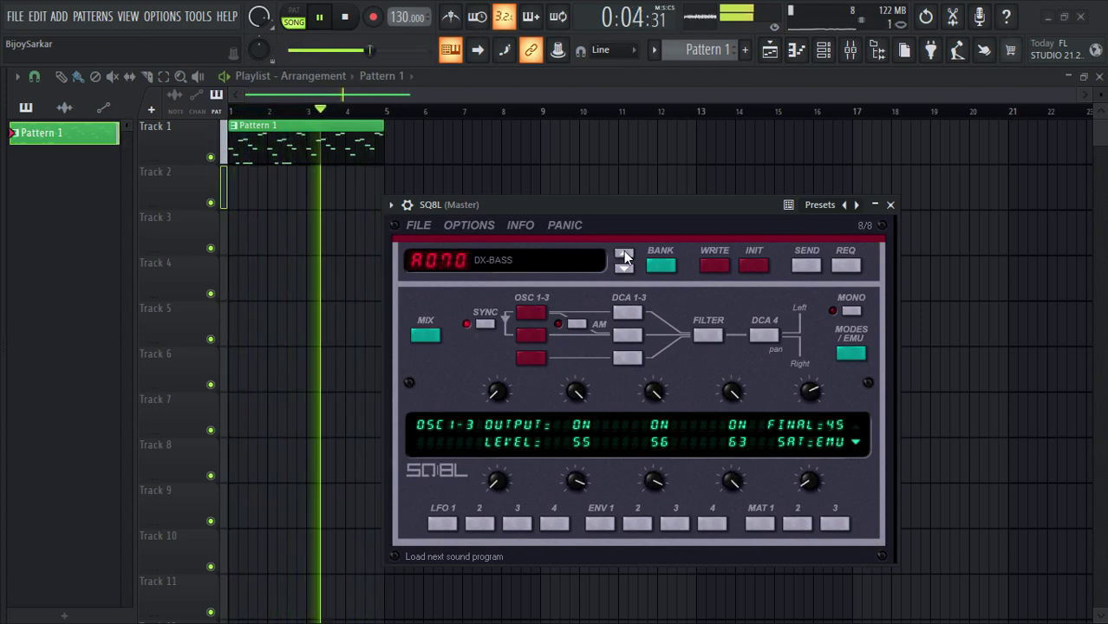
Audition the Bank A sounds from A070 DX-BASS up to A075 ATTACK WIRES, then return to A074 CHORUS-WURLY
click(624, 256)
click(624, 256)
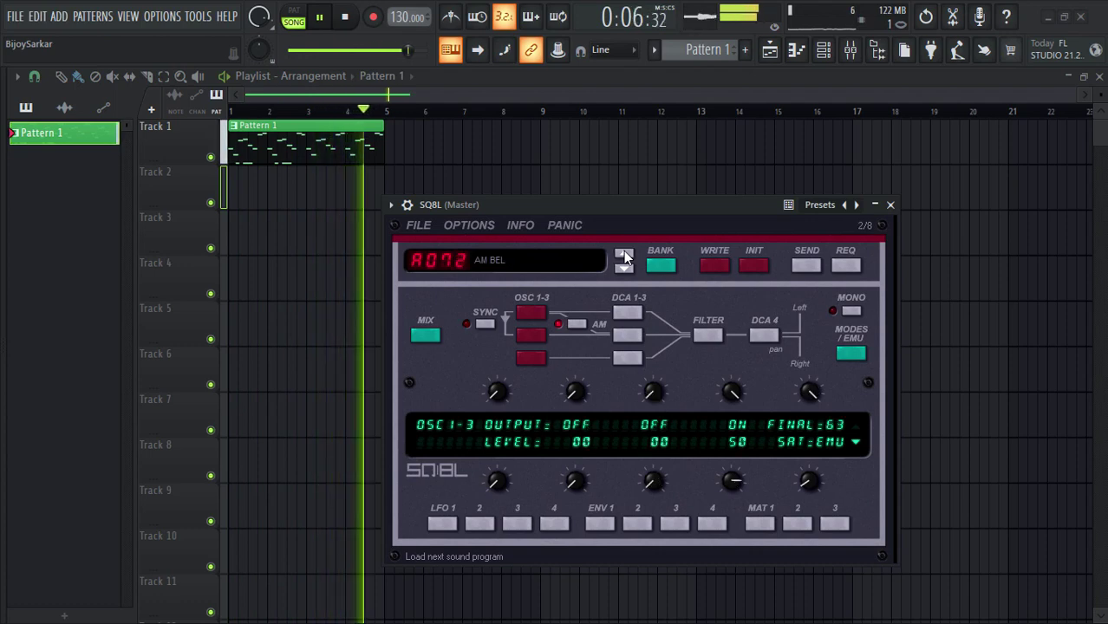
click(624, 256)
click(624, 255)
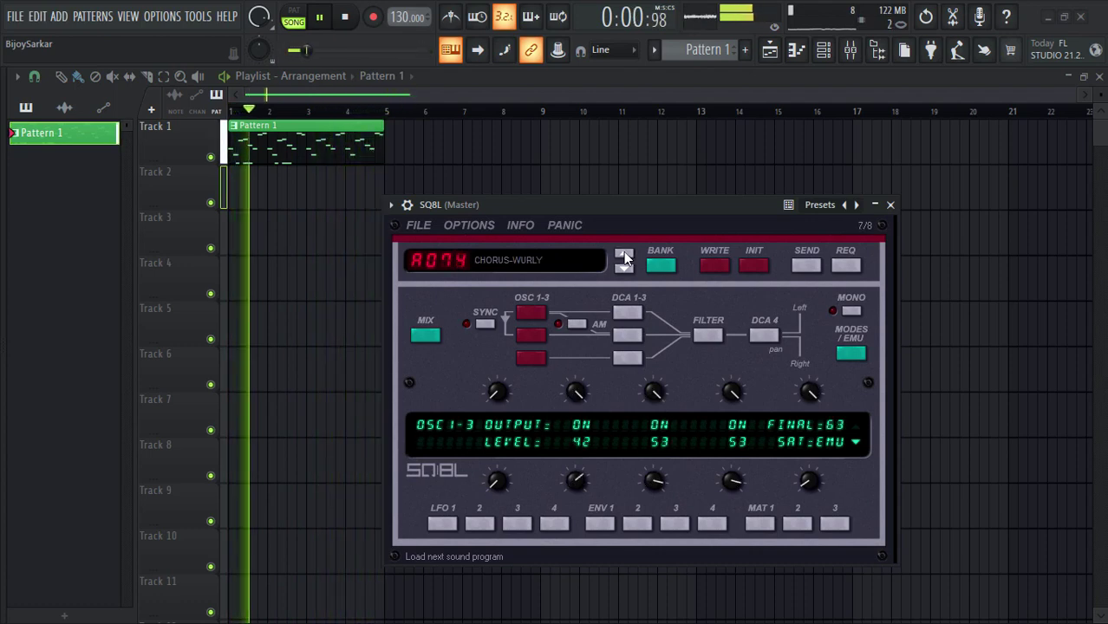
click(624, 256)
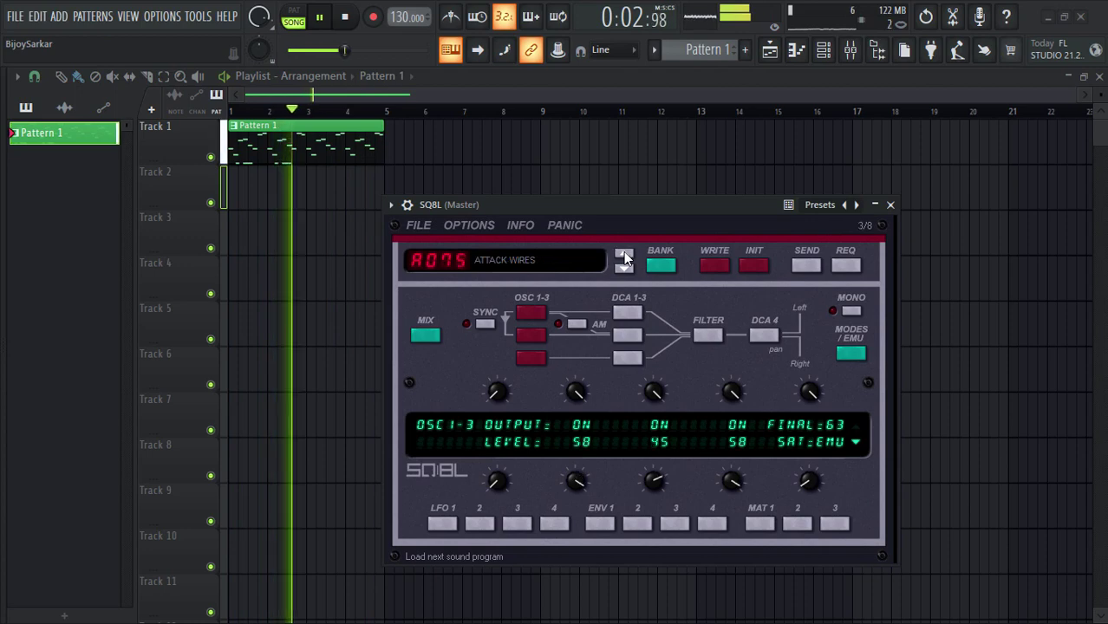
click(623, 270)
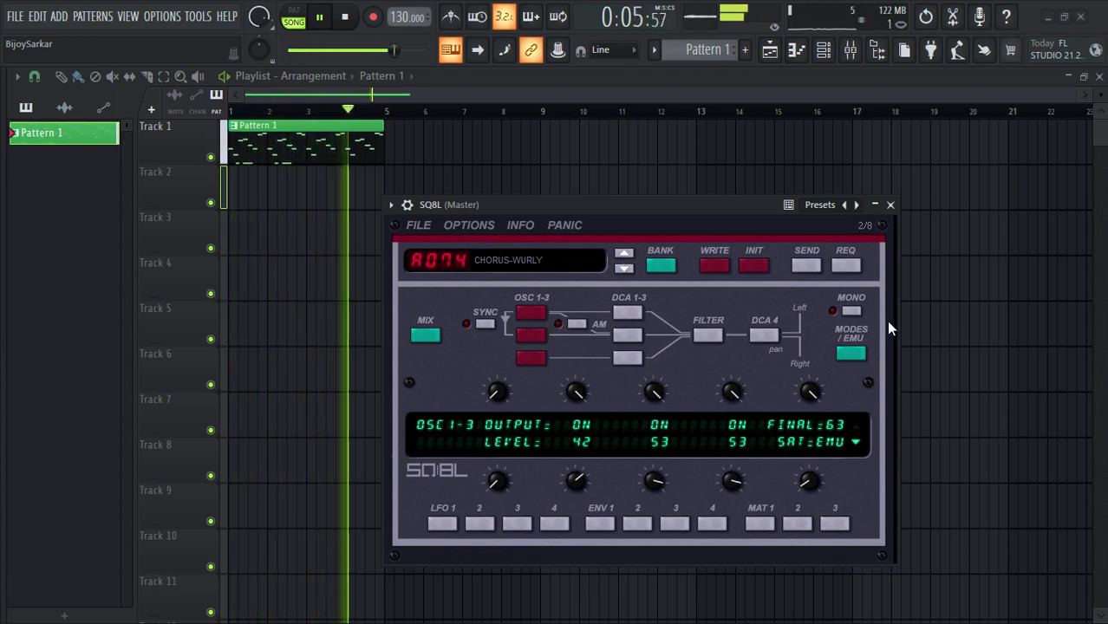
Audition the Bank A sounds one after another from A074 CHORUS-WURLY to A080 DIRTY-BASS
click(625, 254)
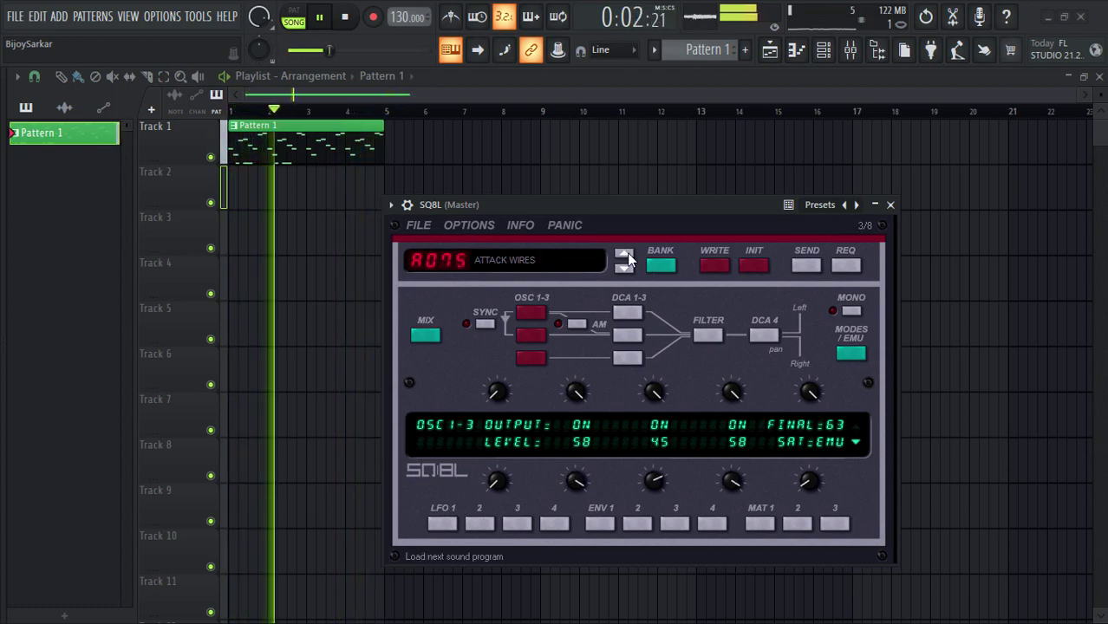
click(628, 256)
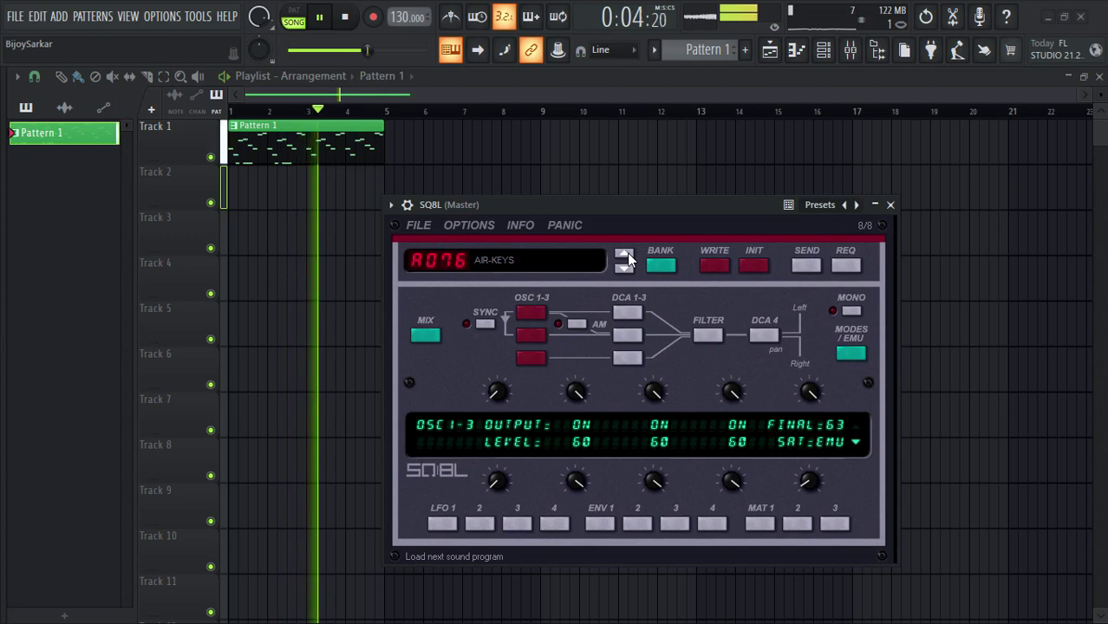
click(625, 256)
click(625, 255)
click(625, 255)
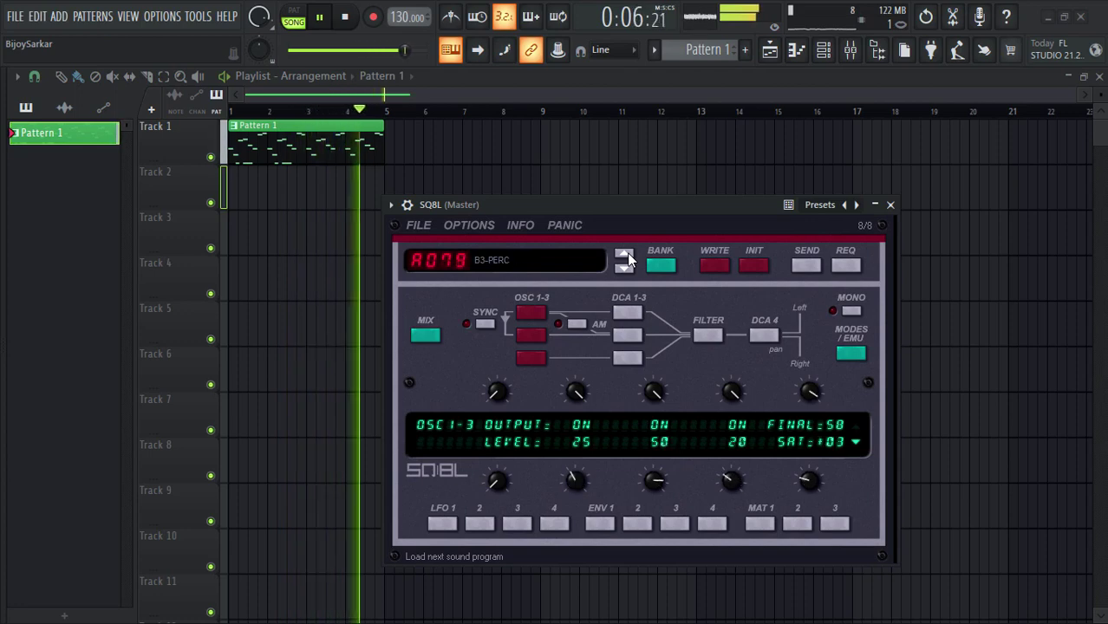
click(628, 258)
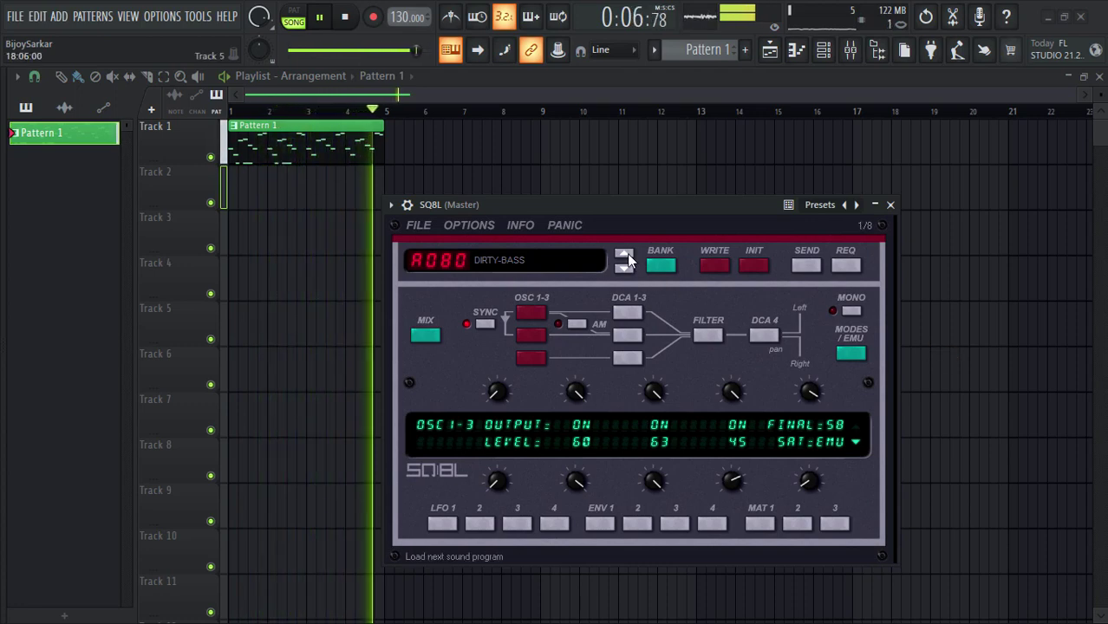
Audition the Bank A sounds one after another from A080 DIRTY-BASS to A087 BIG-SYNC
click(628, 258)
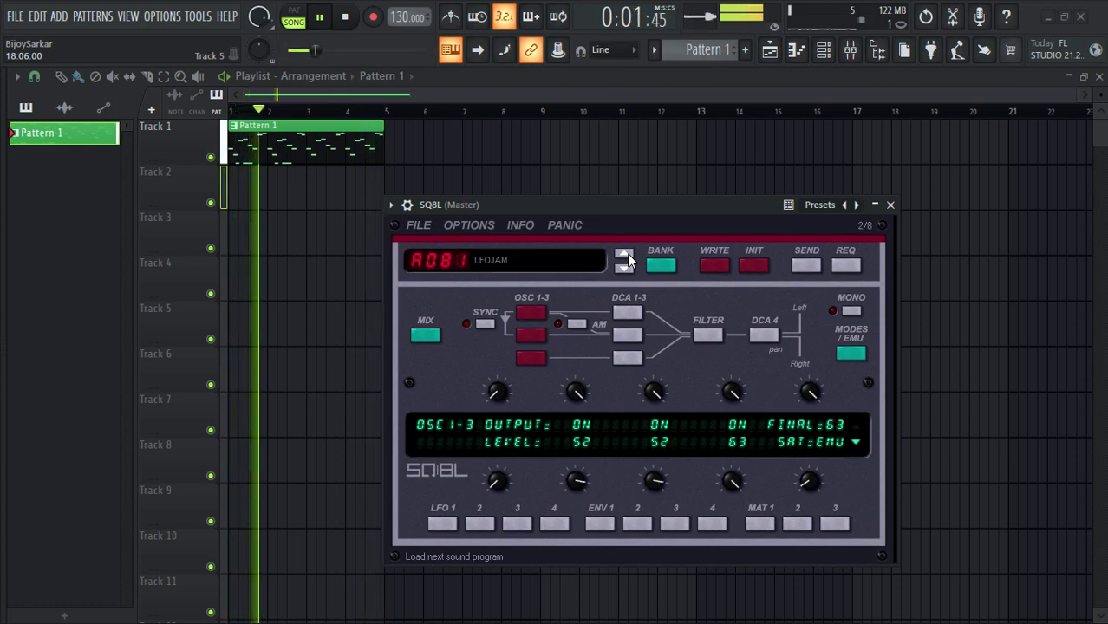
click(627, 259)
click(628, 258)
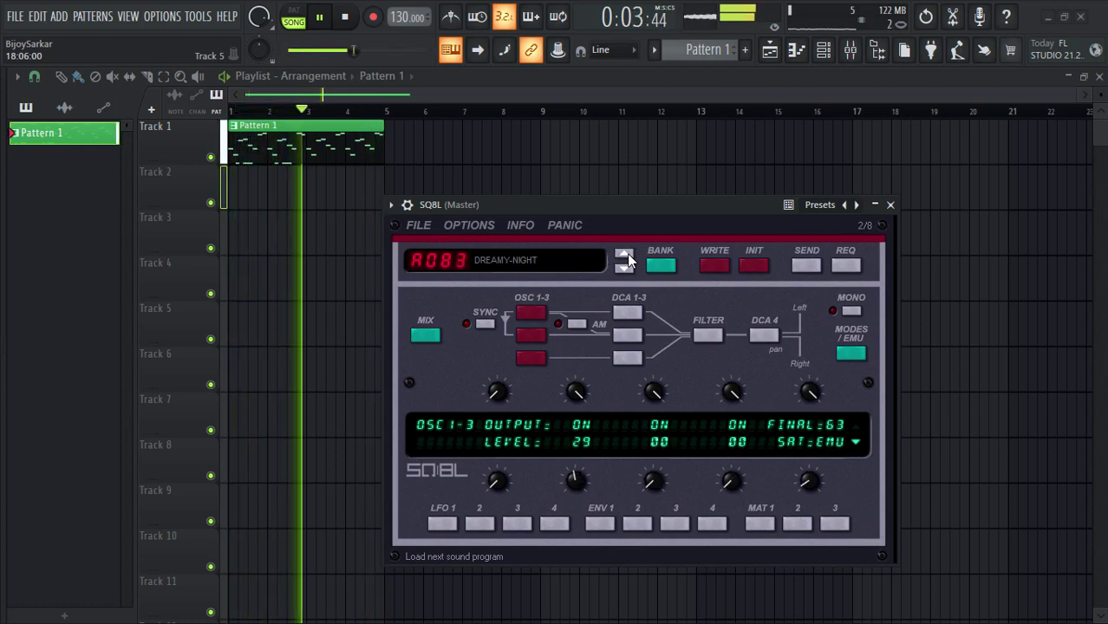
click(628, 258)
click(627, 258)
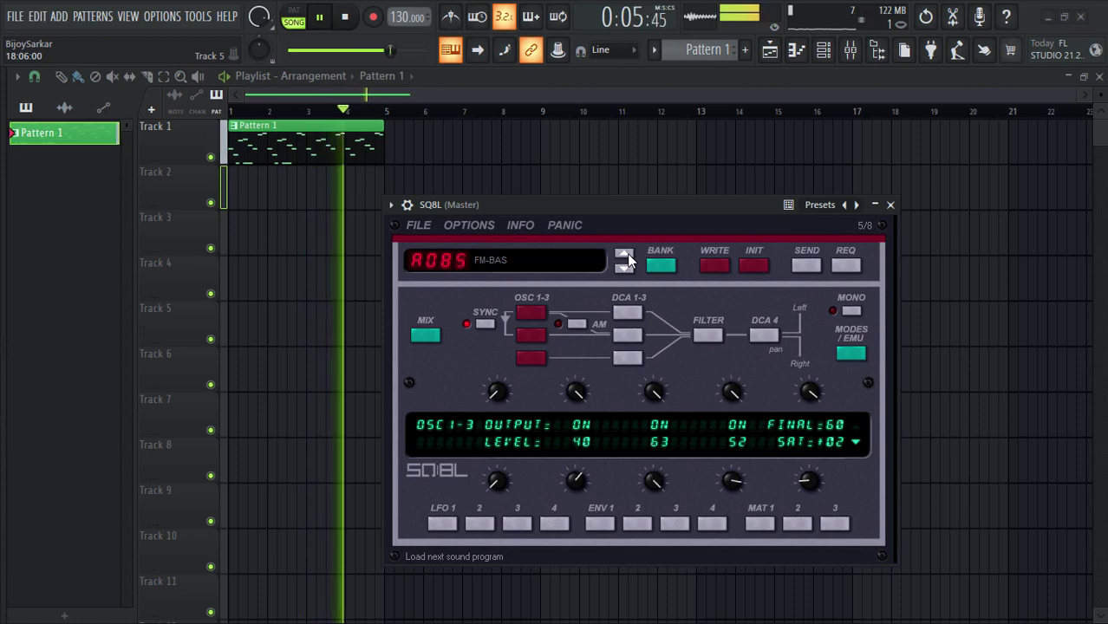
click(628, 258)
click(627, 259)
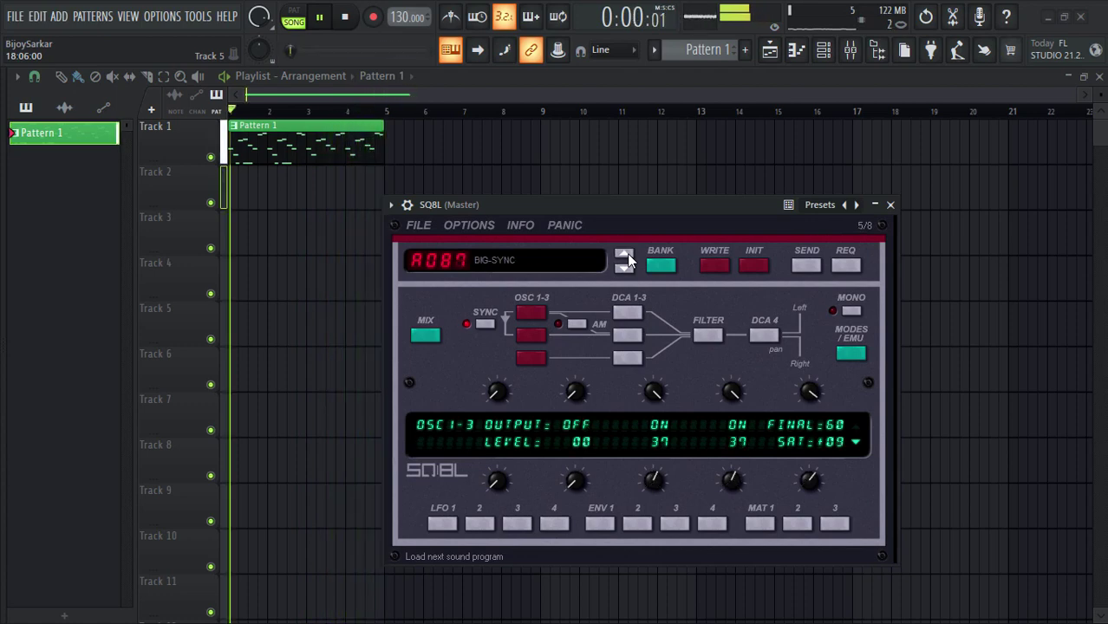
Audition the Bank A sounds one after another from A087 BIG-SYNC past A091 IT'S-TALKING
click(628, 258)
click(627, 259)
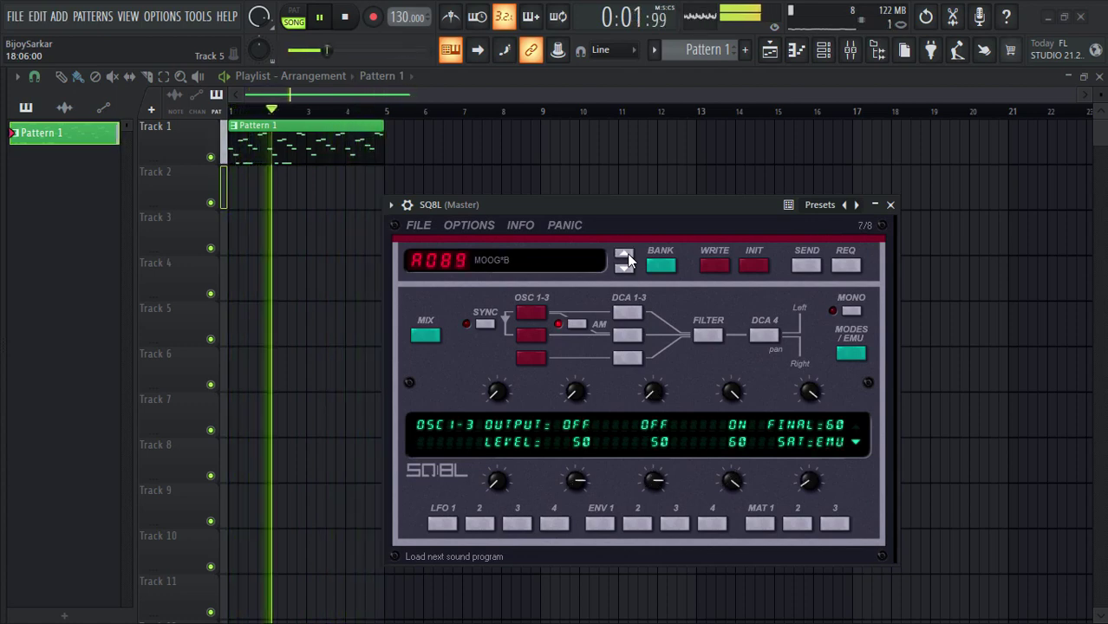
click(628, 259)
click(628, 258)
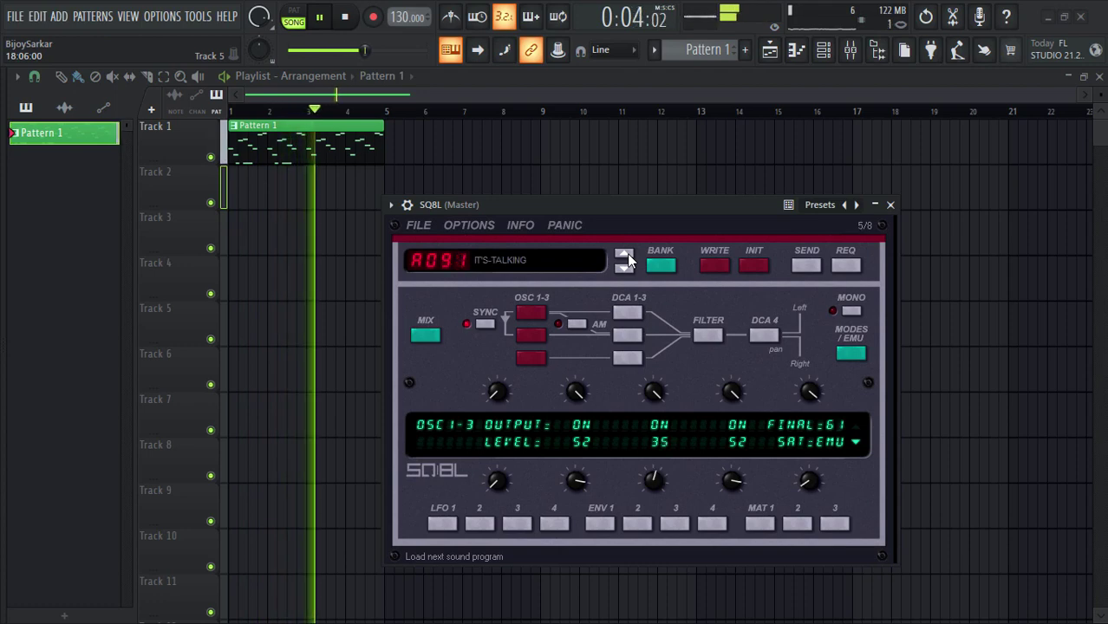
click(628, 258)
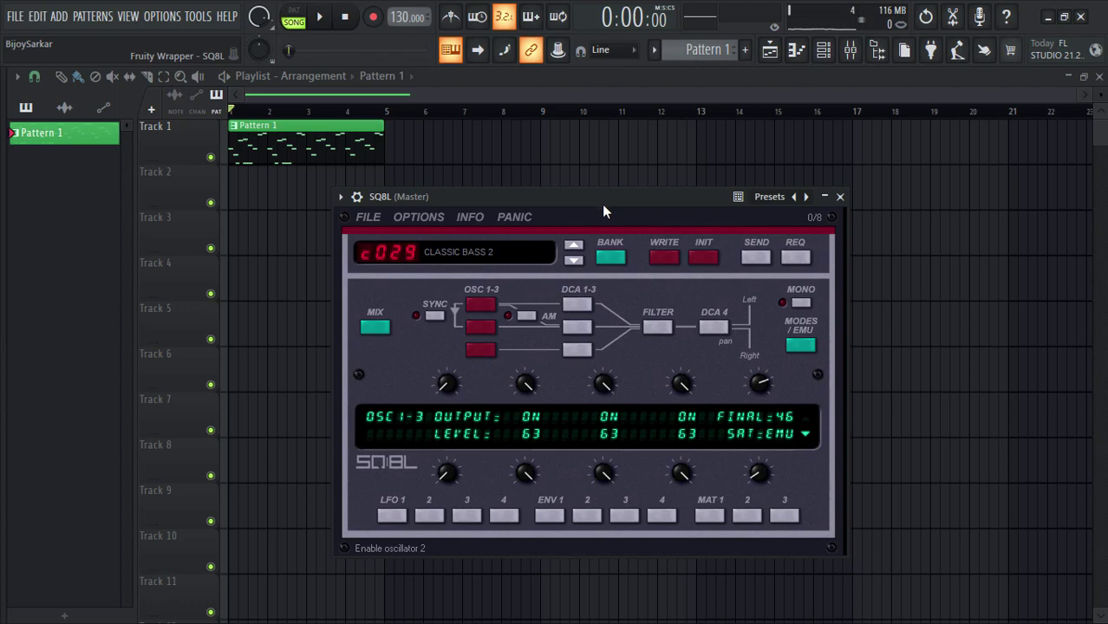
Reposition the SQ8L plugin window slightly higher and further right over the playlist
drag(597, 197, 619, 177)
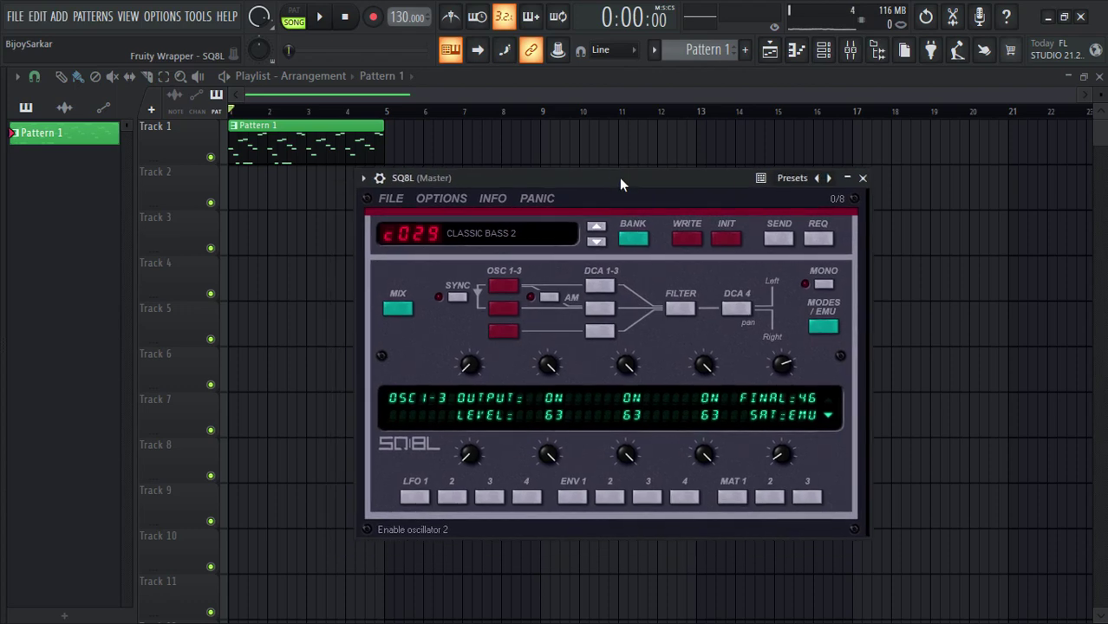